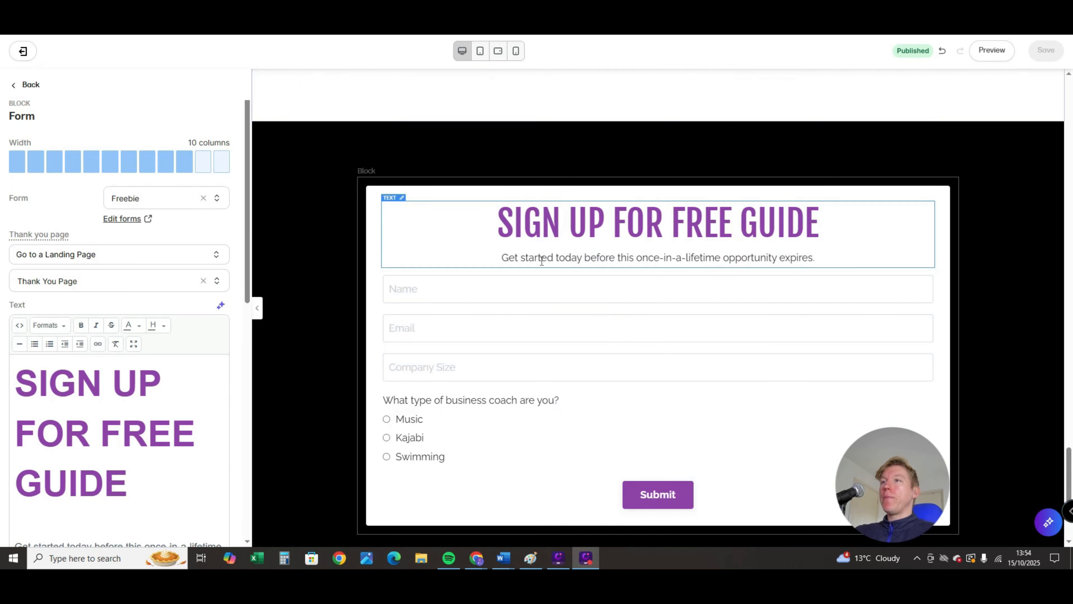
Step: Examine the landing page's "Sign up for free guide" form block, including its fields, linked form and thank-you page setting
scroll(454, 238, "up", 3)
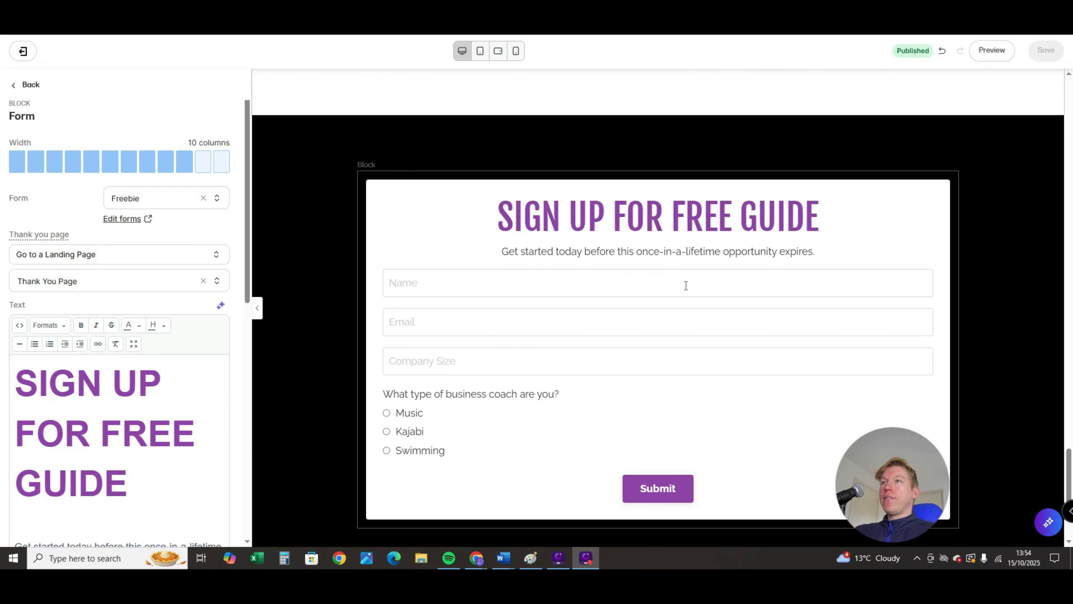
left_click(493, 315)
scroll(496, 305, "up", 4)
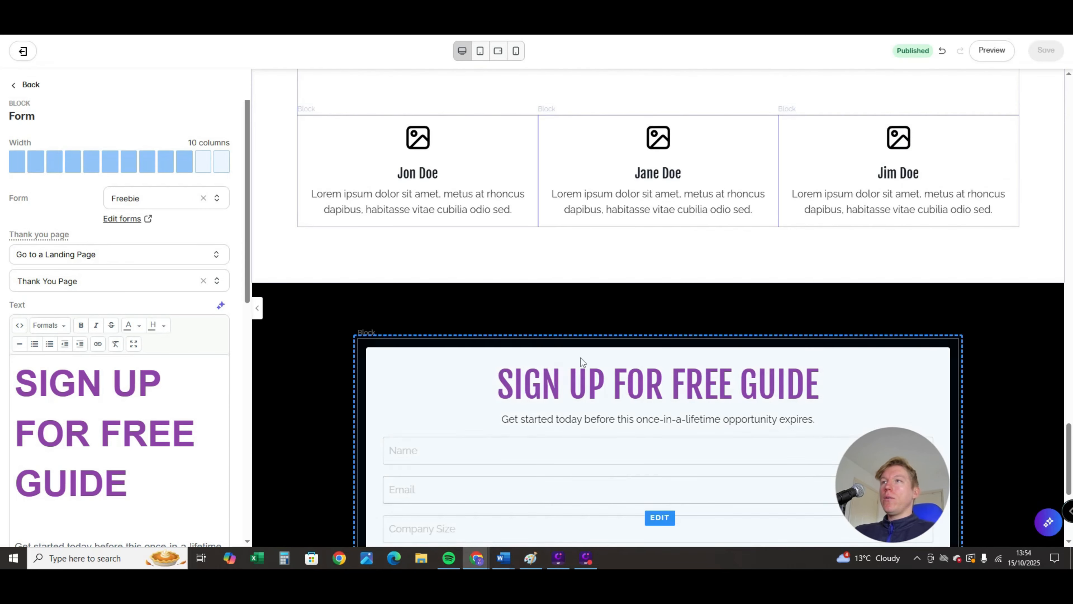
scroll(592, 351, "down", 3)
left_click(594, 339)
left_click(593, 362)
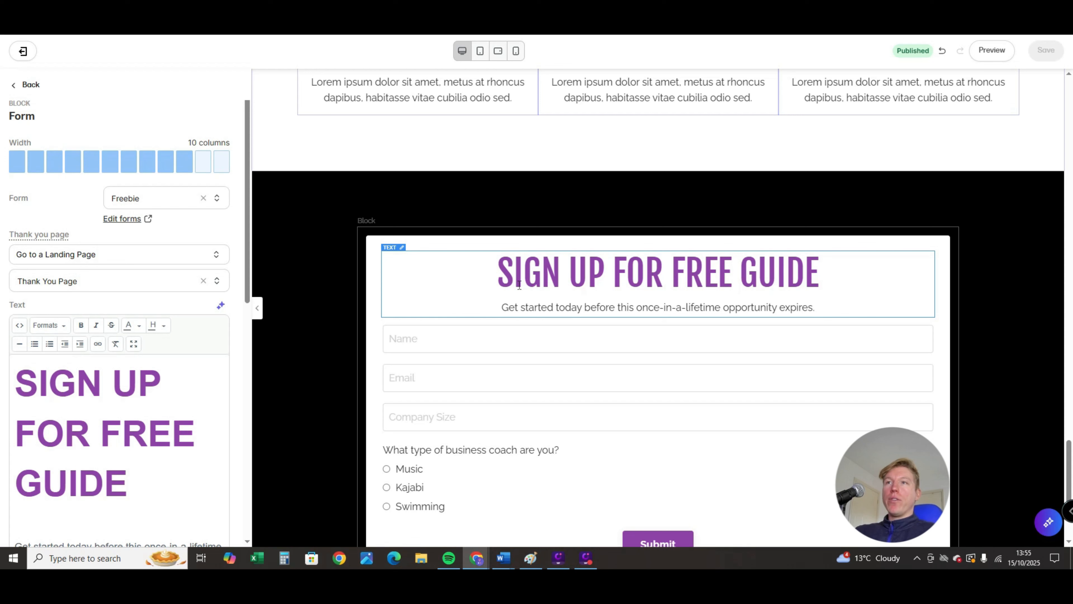
scroll(533, 386, "down", 1)
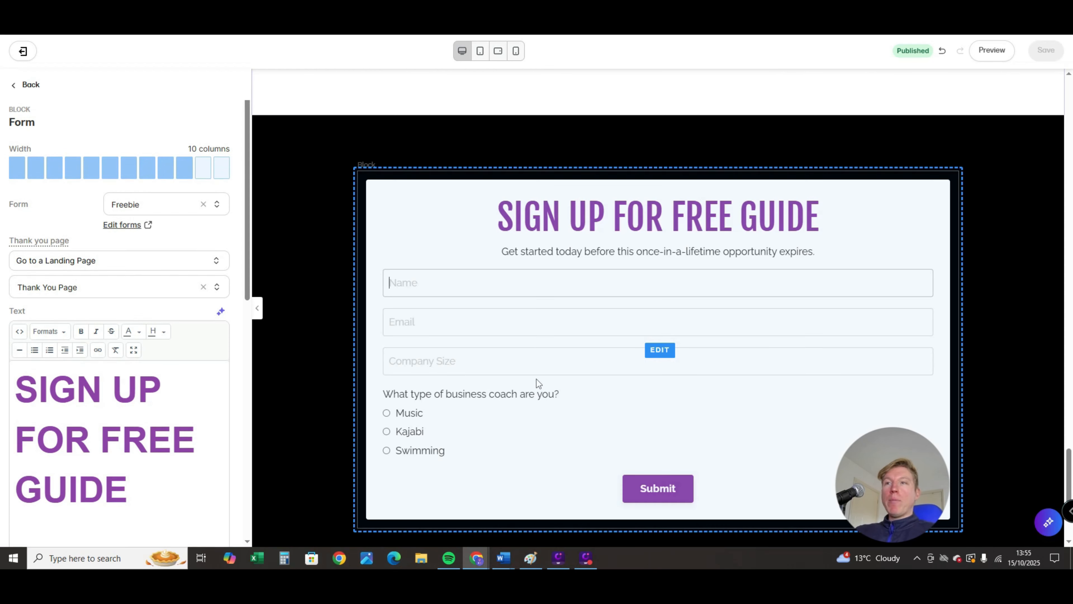
scroll(99, 292, "down", 1)
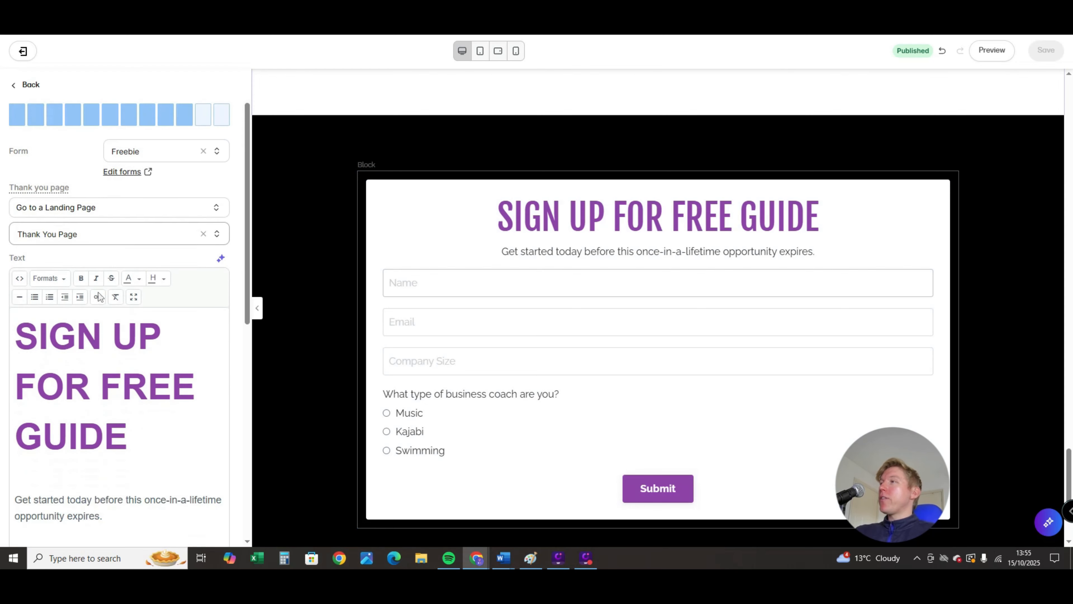
left_click(81, 230)
left_click(81, 230)
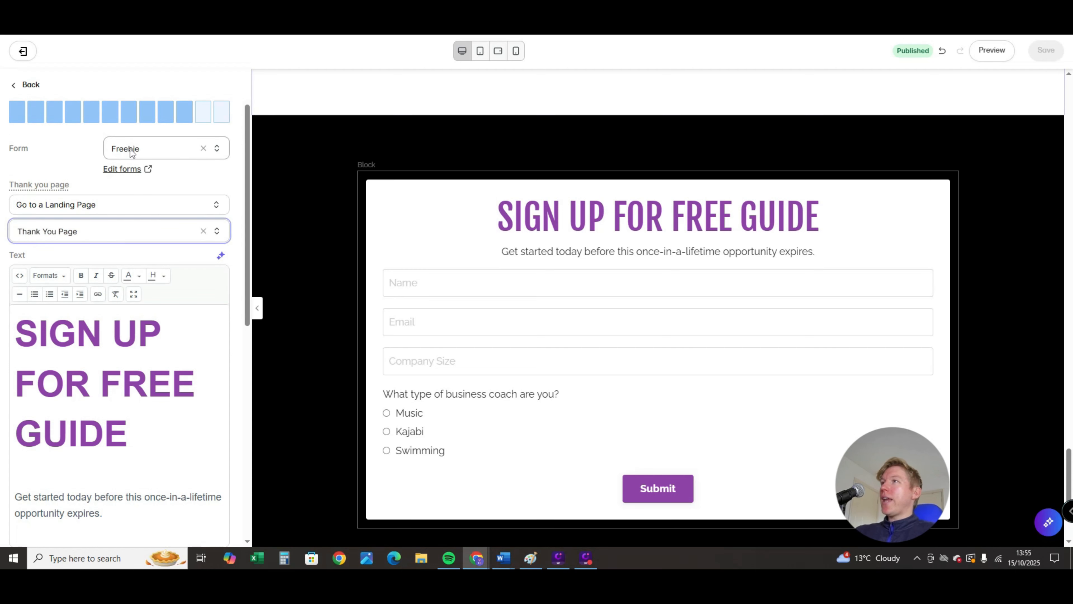
scroll(764, 352, "down", 3)
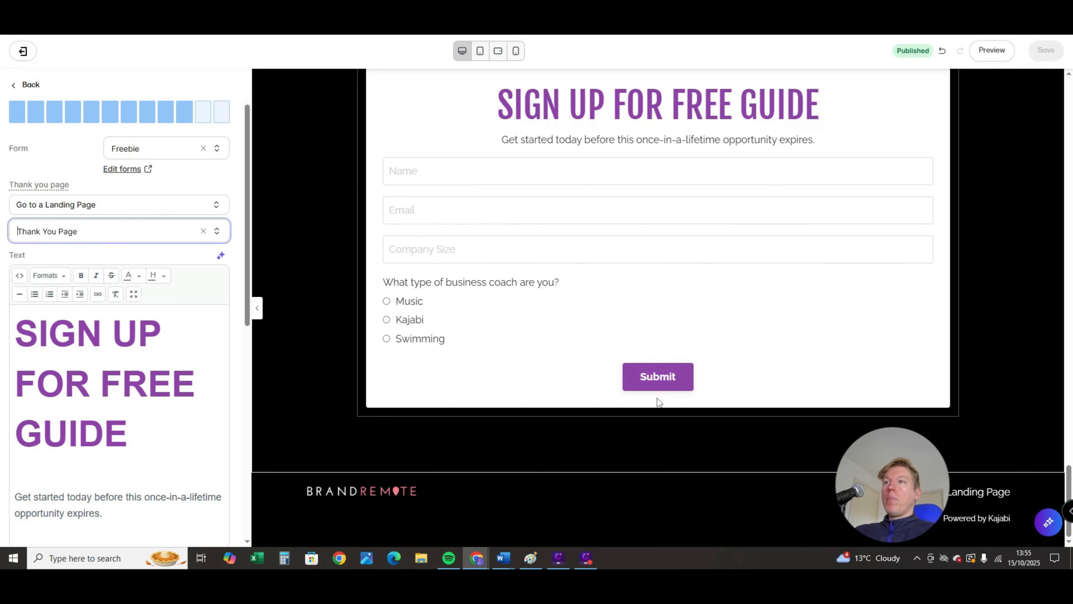
scroll(658, 424, "up", 6)
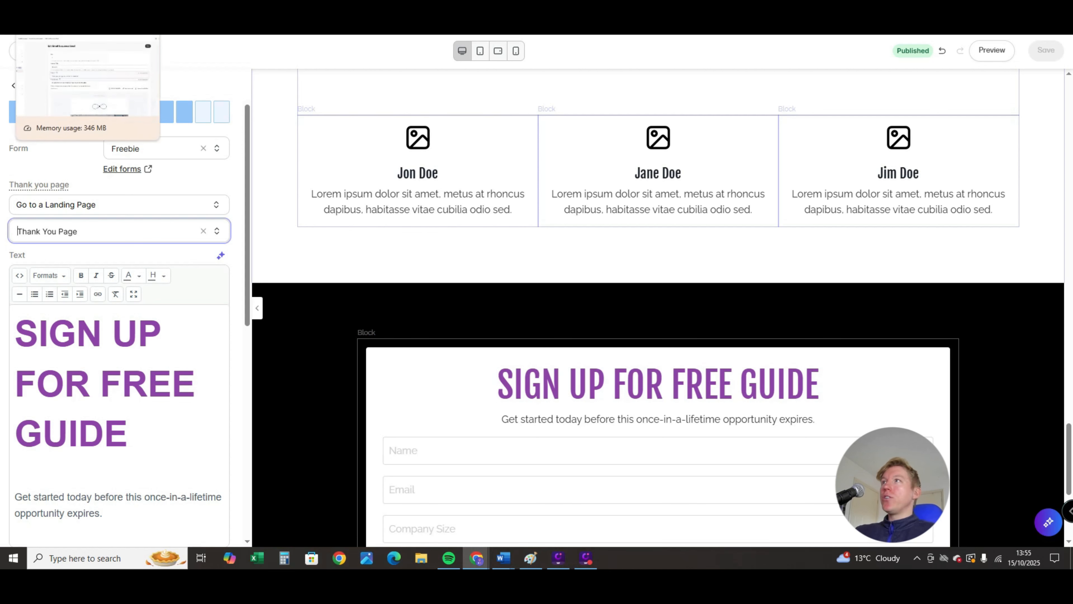
Step: Switch to the email campaigns area and create a new Email Sequence titled "Subscrib Form Automation"
left_click(63, 17)
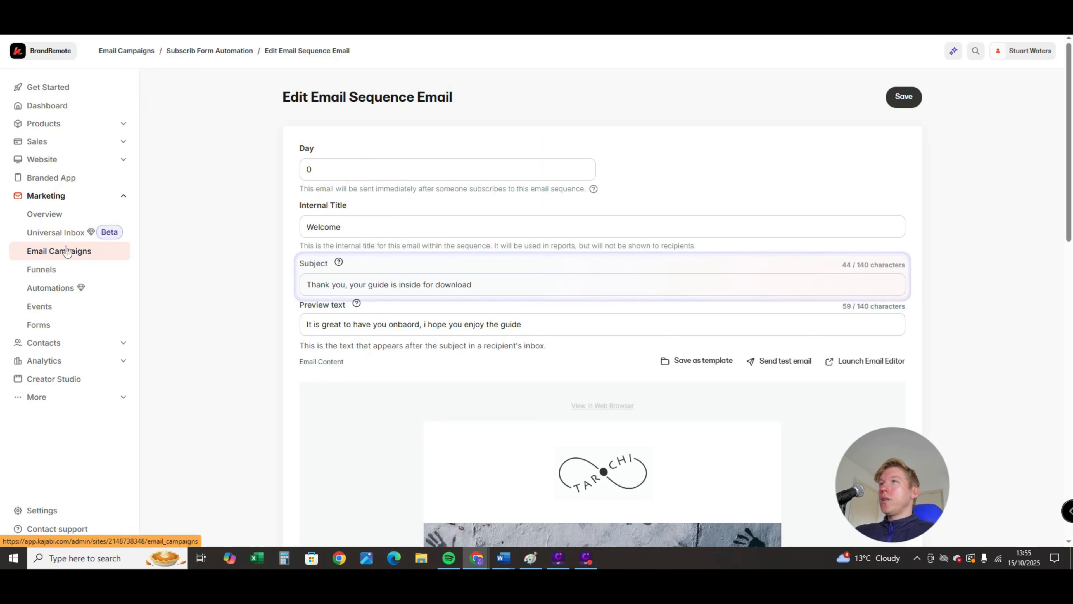
left_click(84, 251)
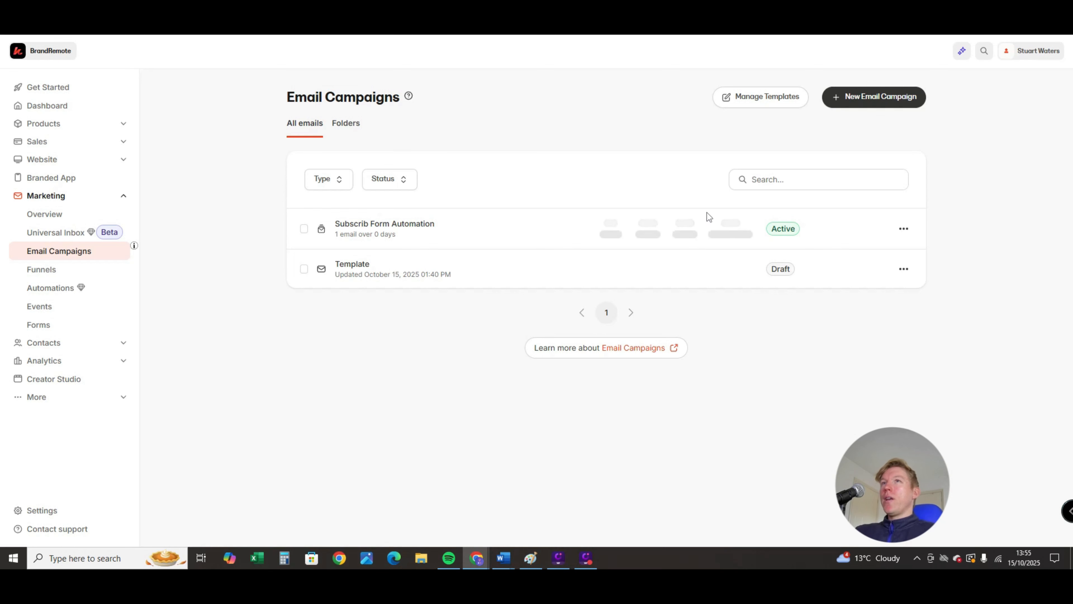
left_click(854, 104)
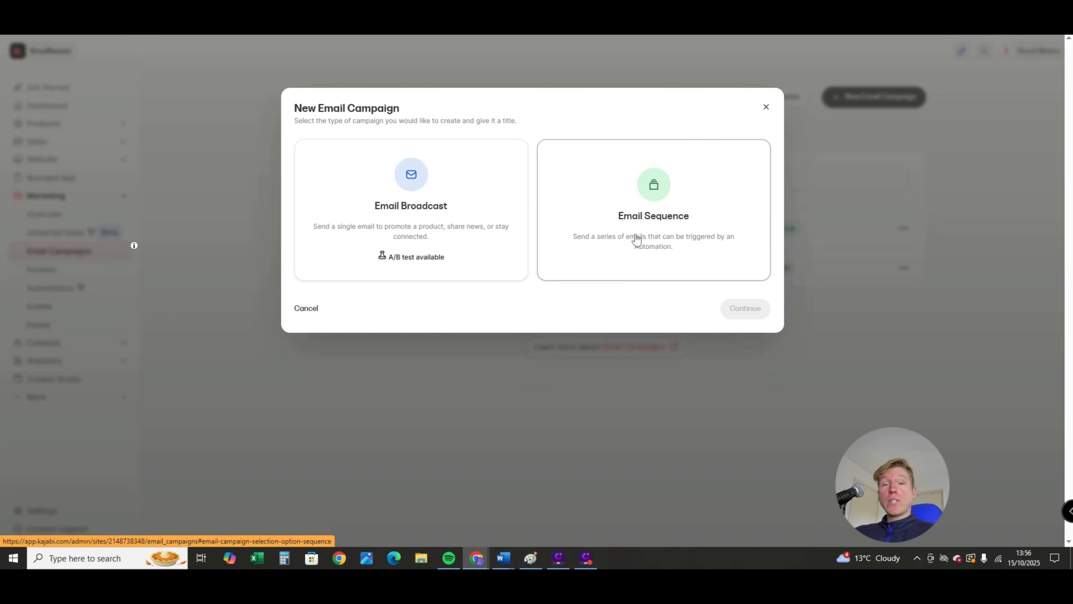
left_click(643, 212)
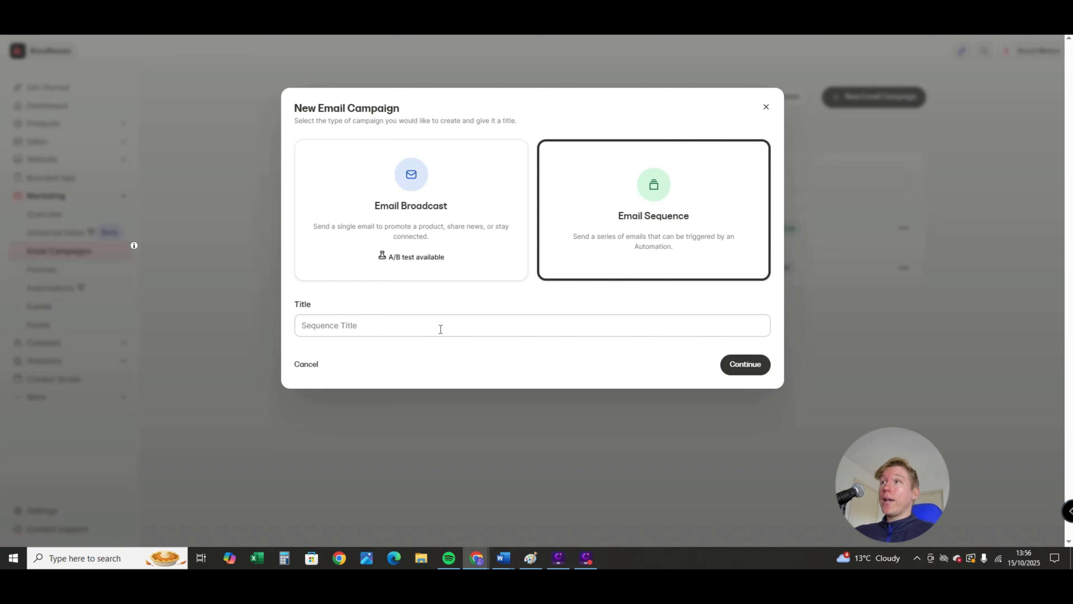
left_click(424, 327)
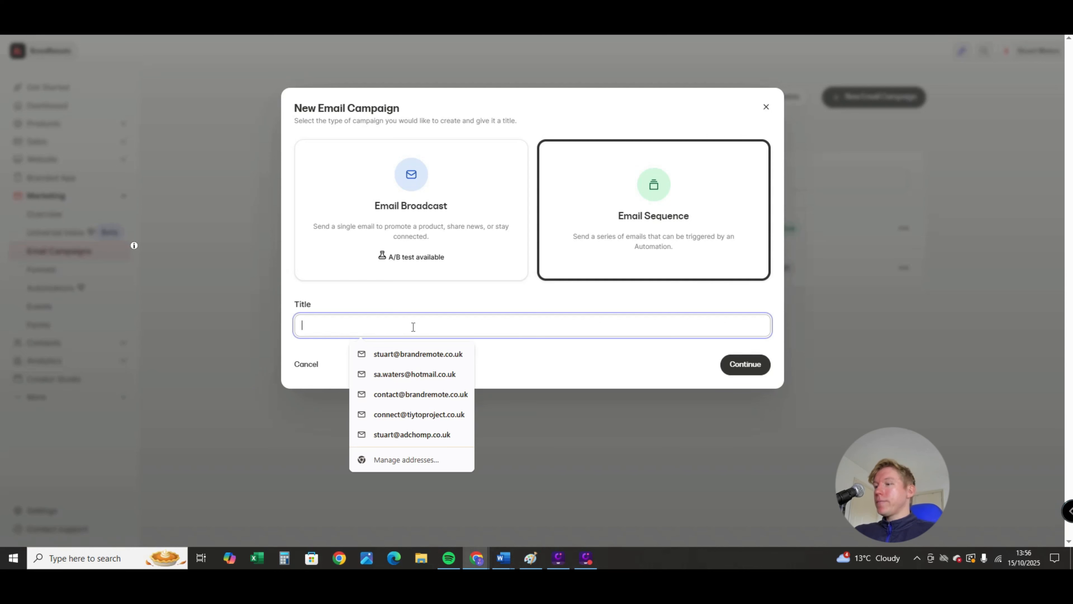
type("Subscribe")
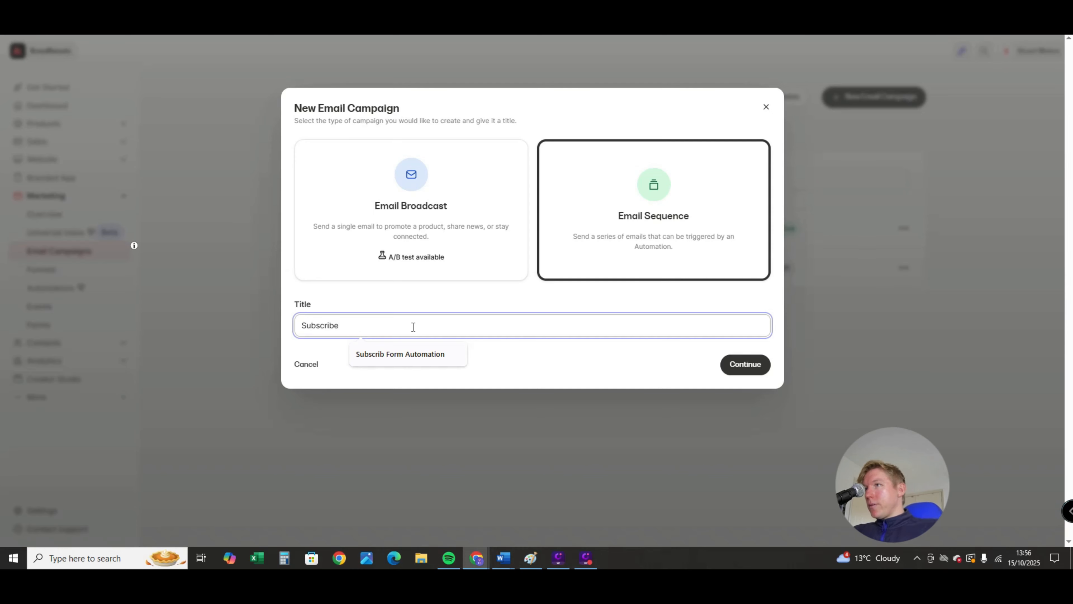
left_click(408, 355)
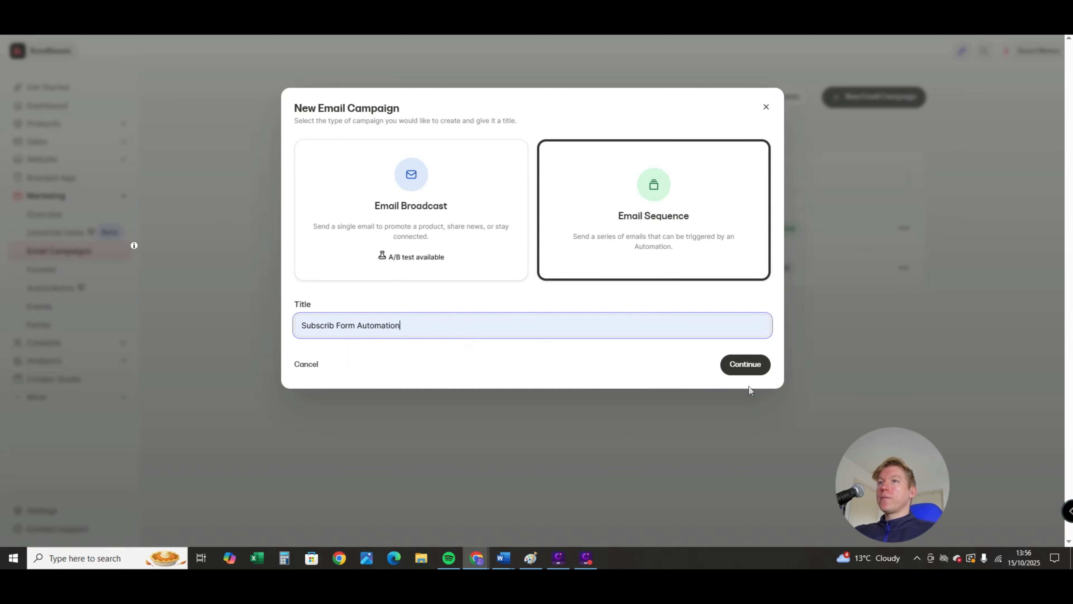
left_click(756, 365)
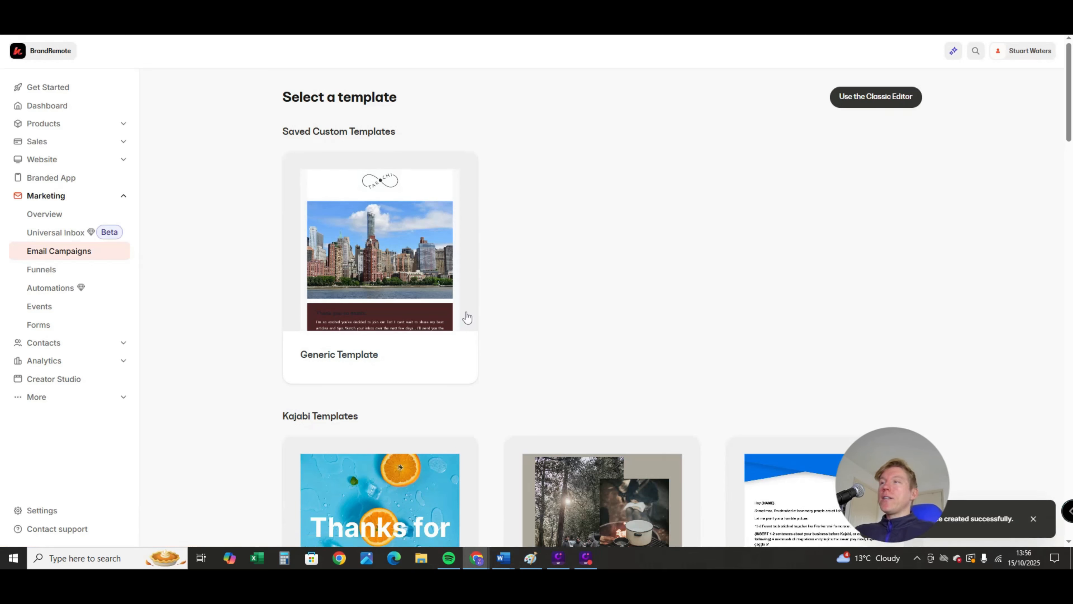
Step: Create the sequence's email from the saved Generic Template with the title "Subscribe Freebie"
left_click(385, 268)
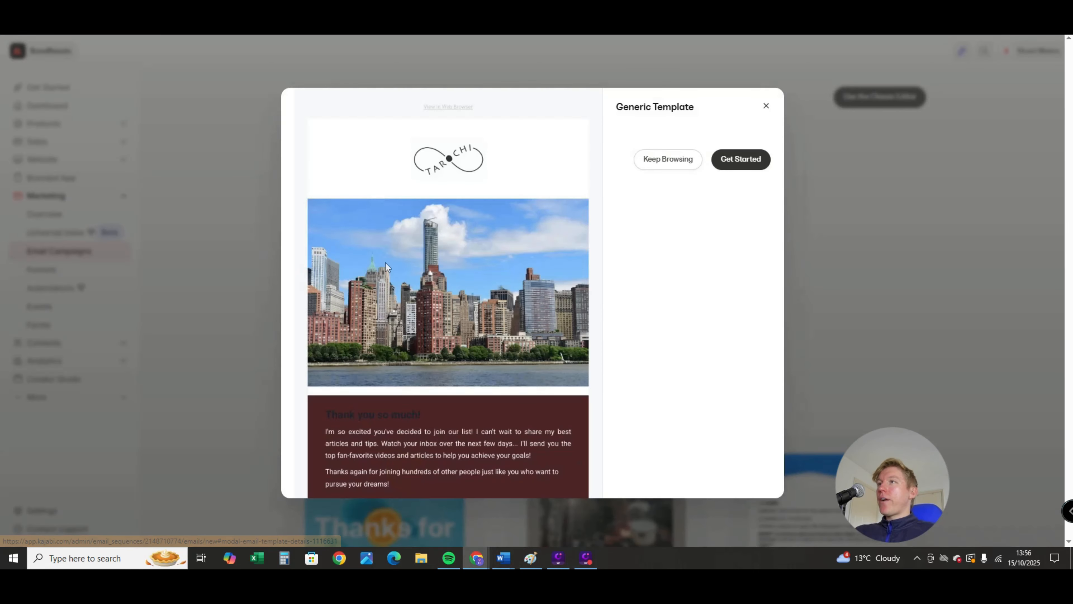
left_click(734, 169)
left_click(699, 182)
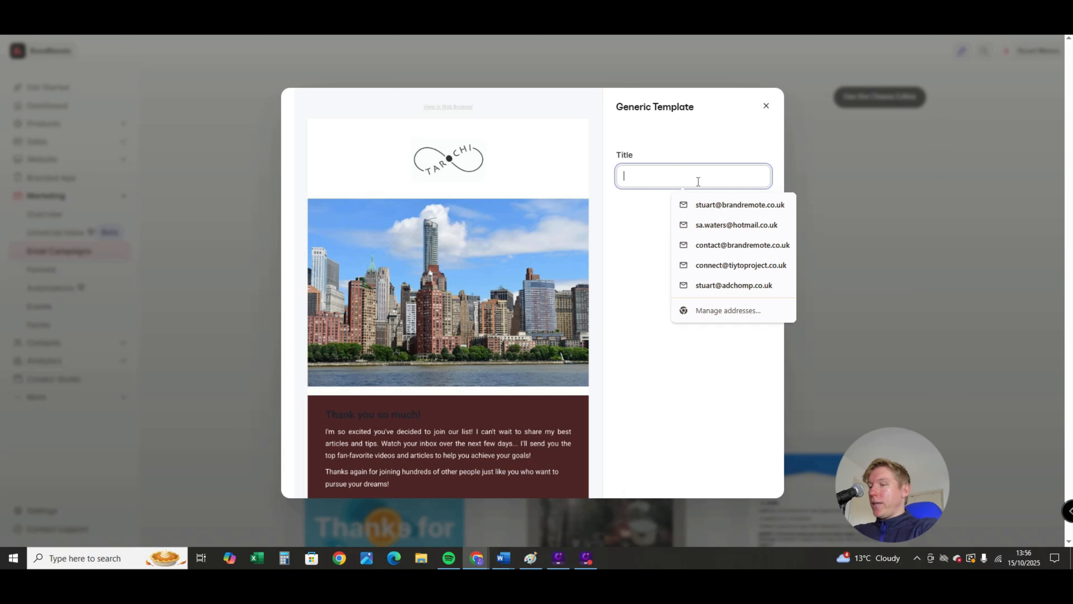
type("Subscr")
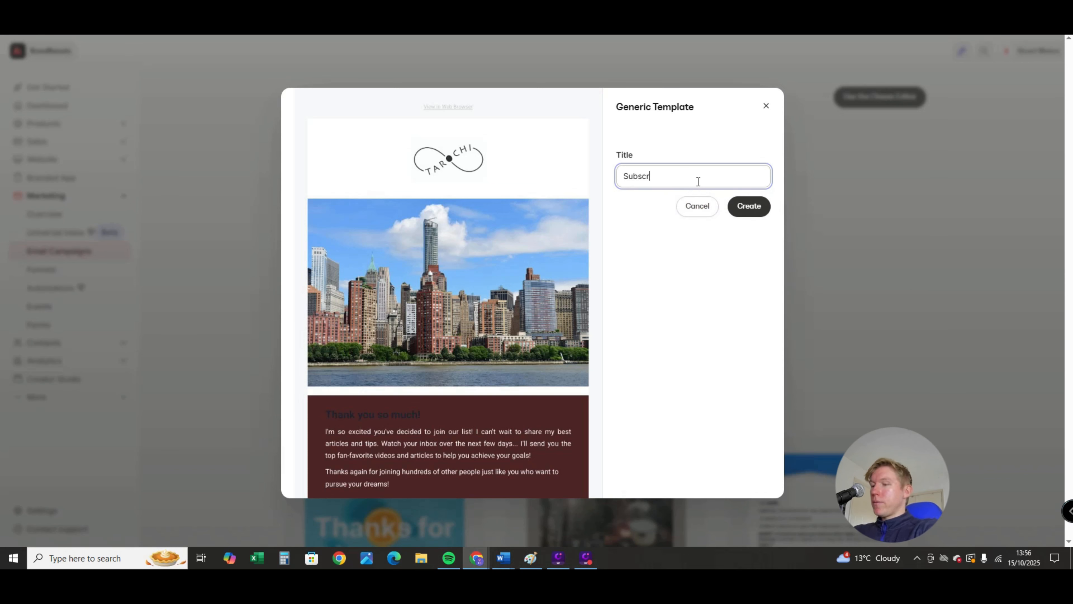
type("ibe Freebie")
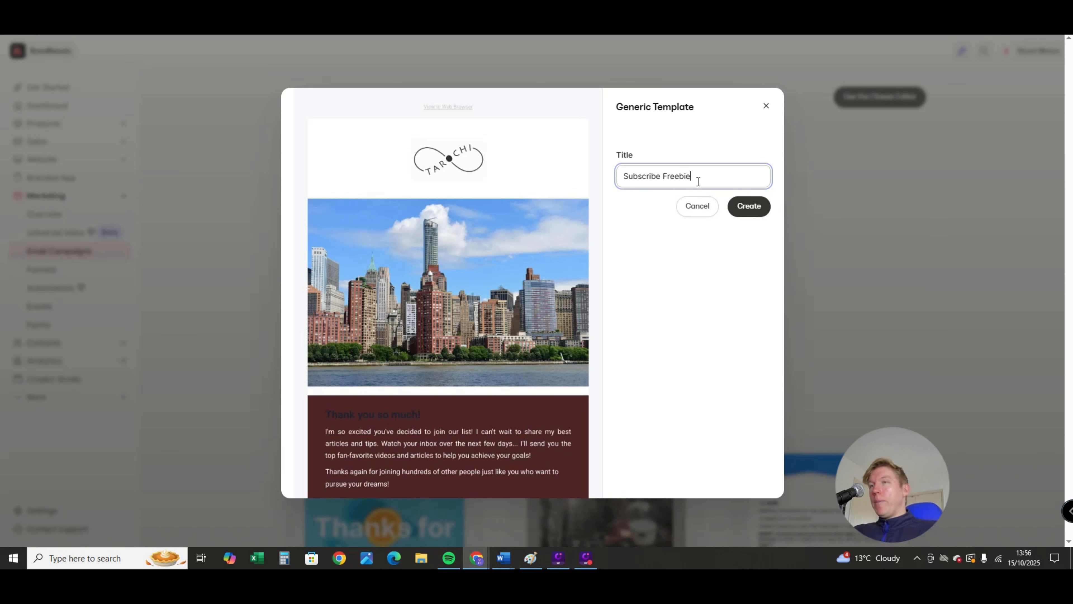
left_click(754, 207)
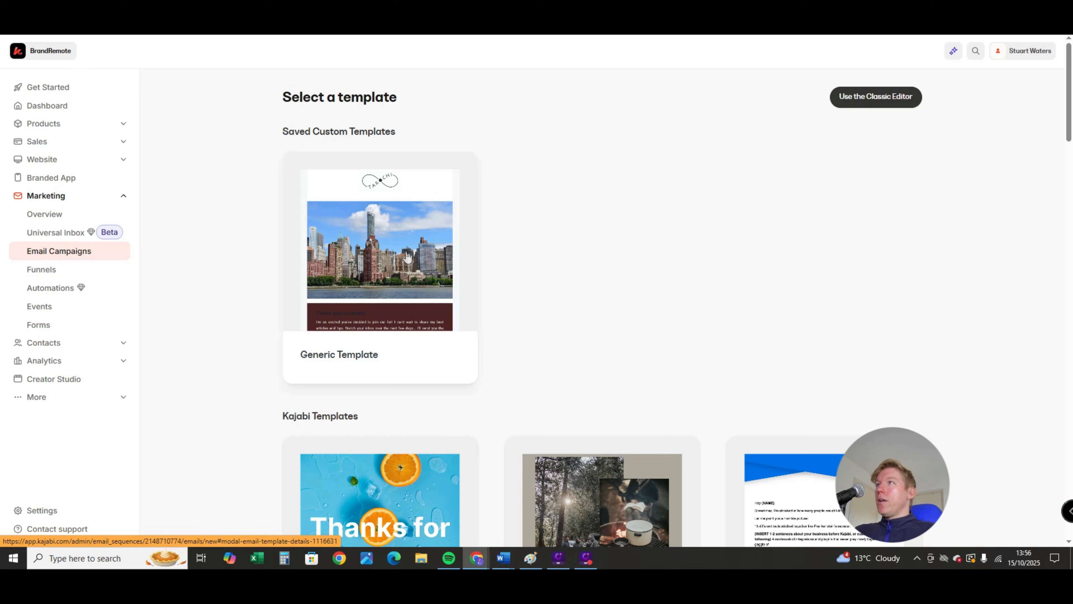
left_click(407, 257)
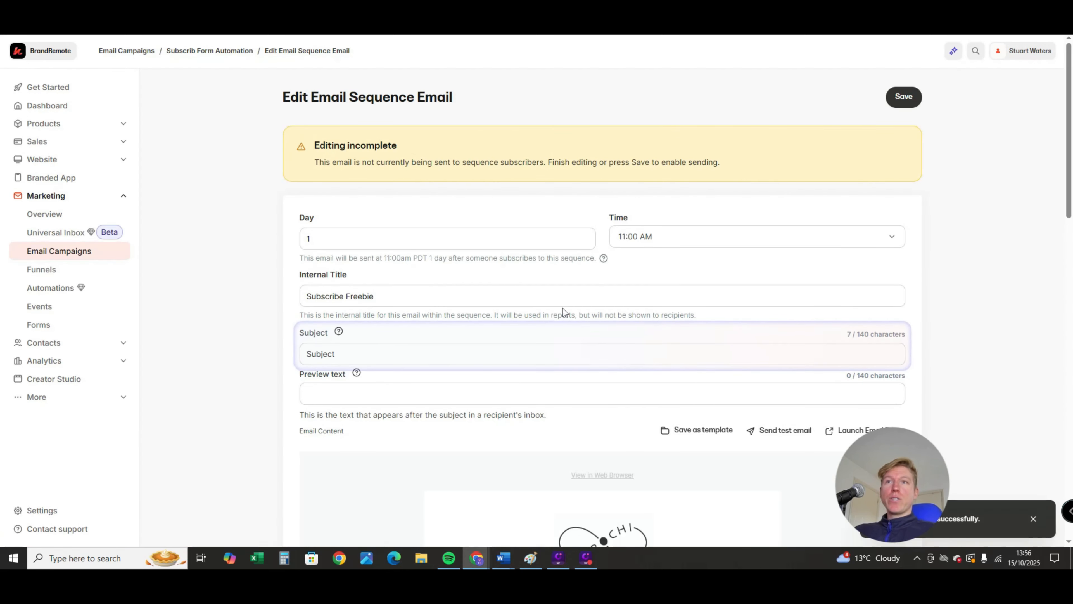
Step: Try sending days 0 and 2 for the sequence email and look at the selectable send times
double_click(344, 241)
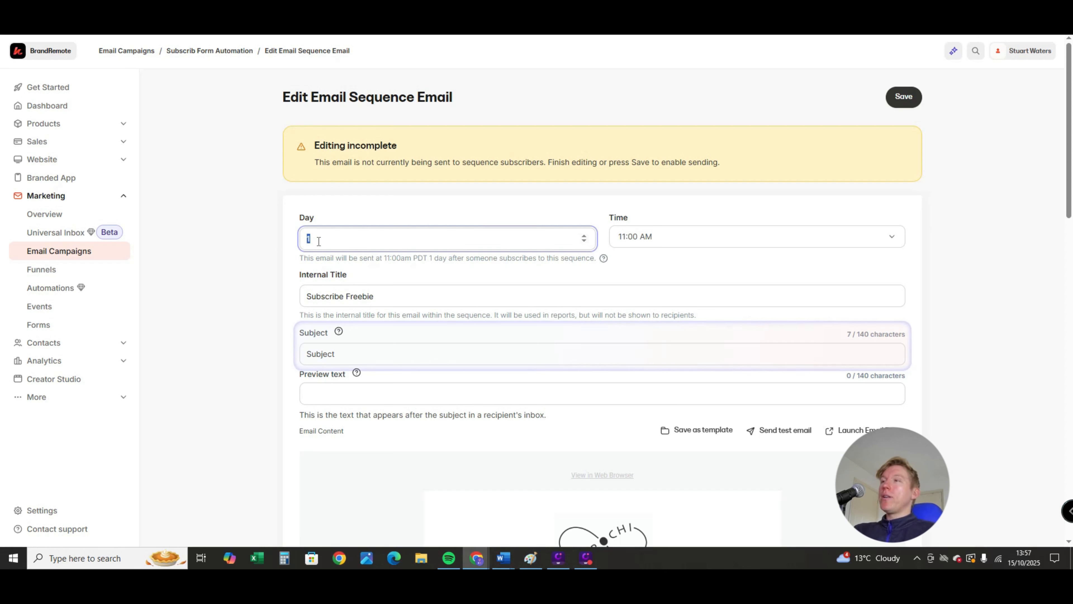
type("0")
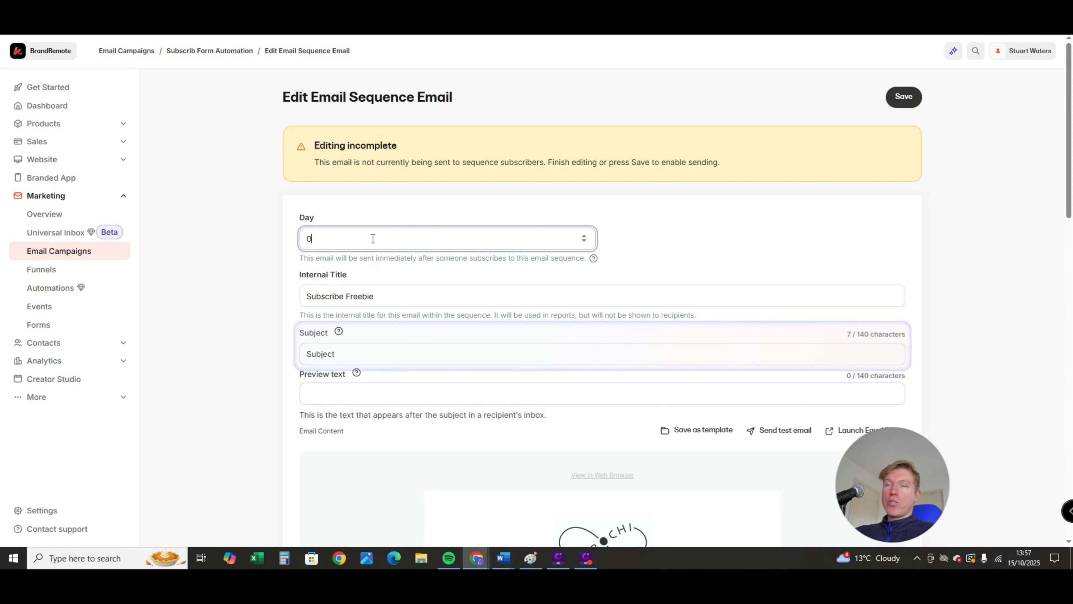
key("BackSpace")
type("2")
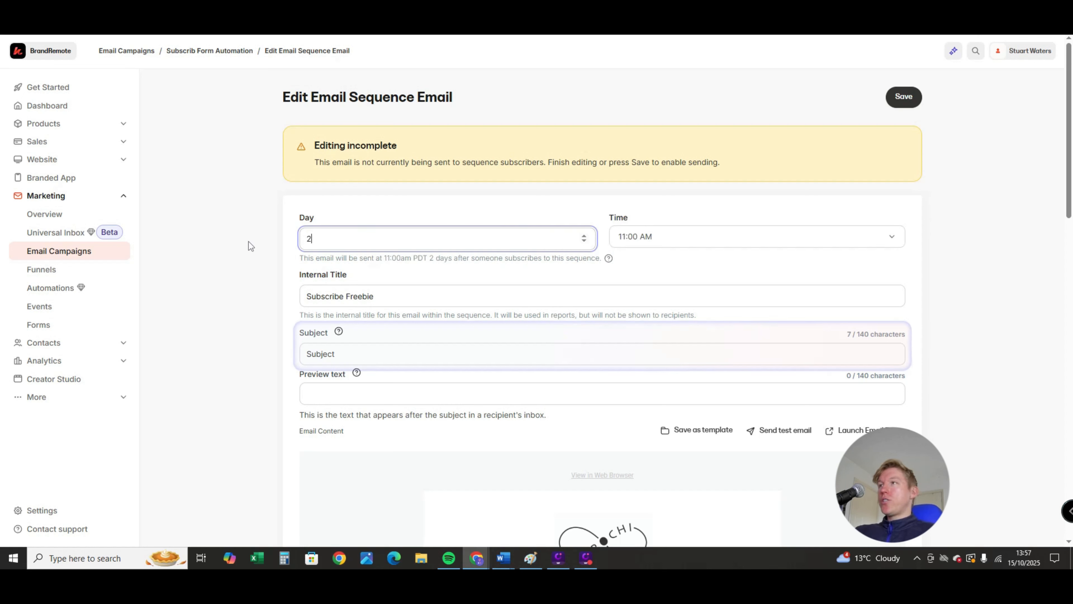
left_click(686, 237)
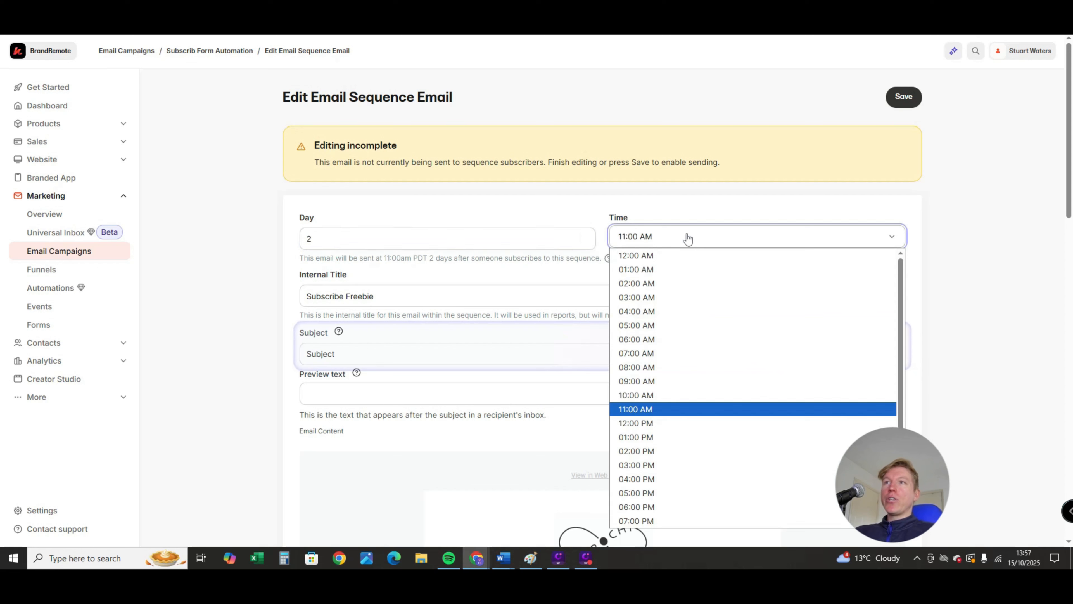
Step: Set the sequence email's sending day to 0
left_click(321, 233)
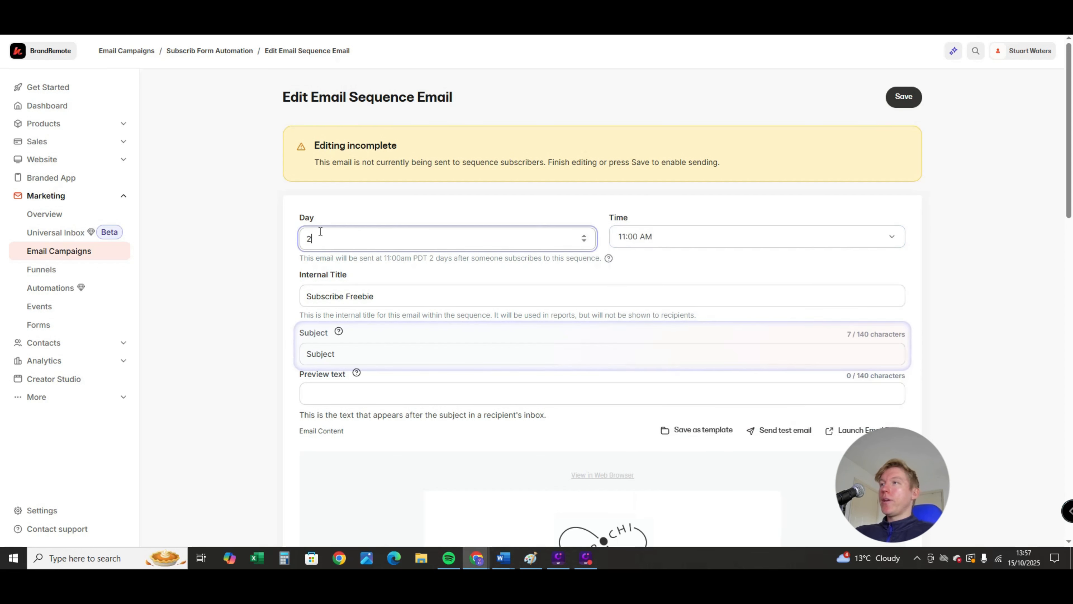
key("BackSpace")
type("0")
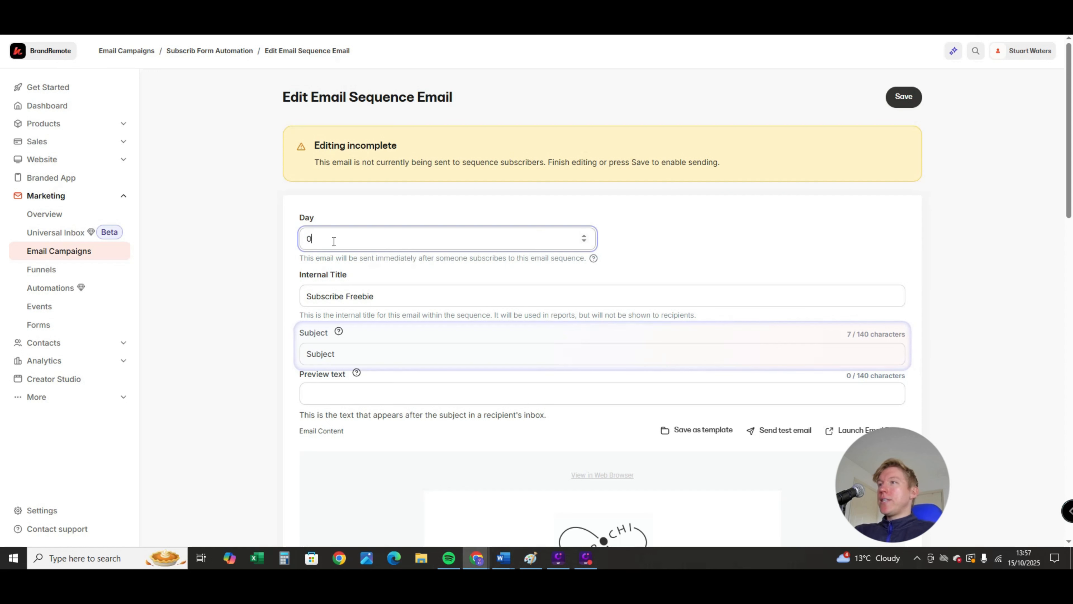
Step: Replace the placeholder subject of the email with "Thank you for subscribing"
left_click(349, 346)
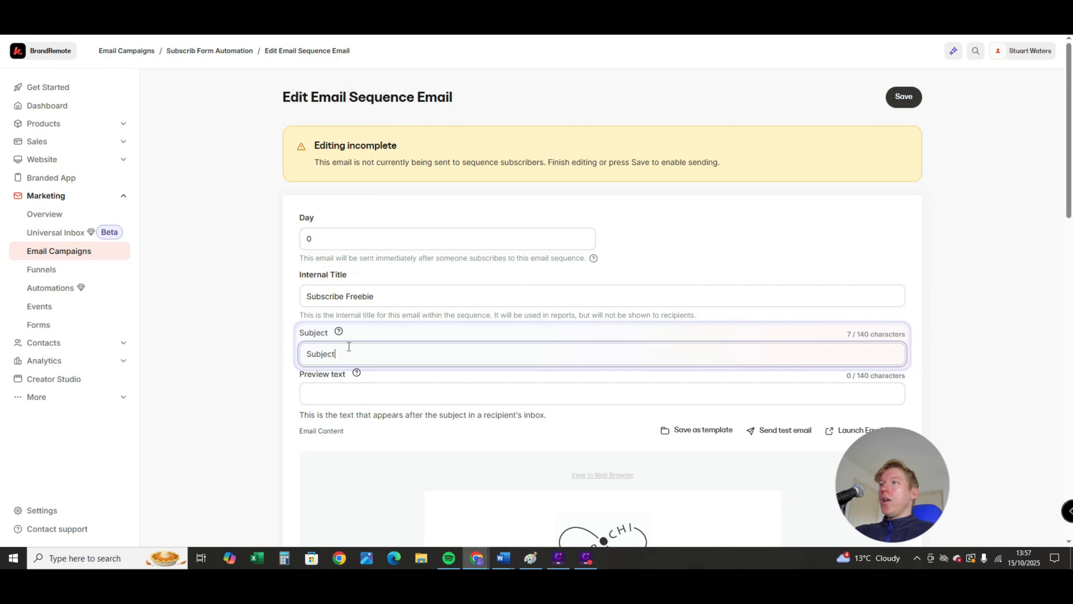
left_click_drag(349, 346, 255, 343)
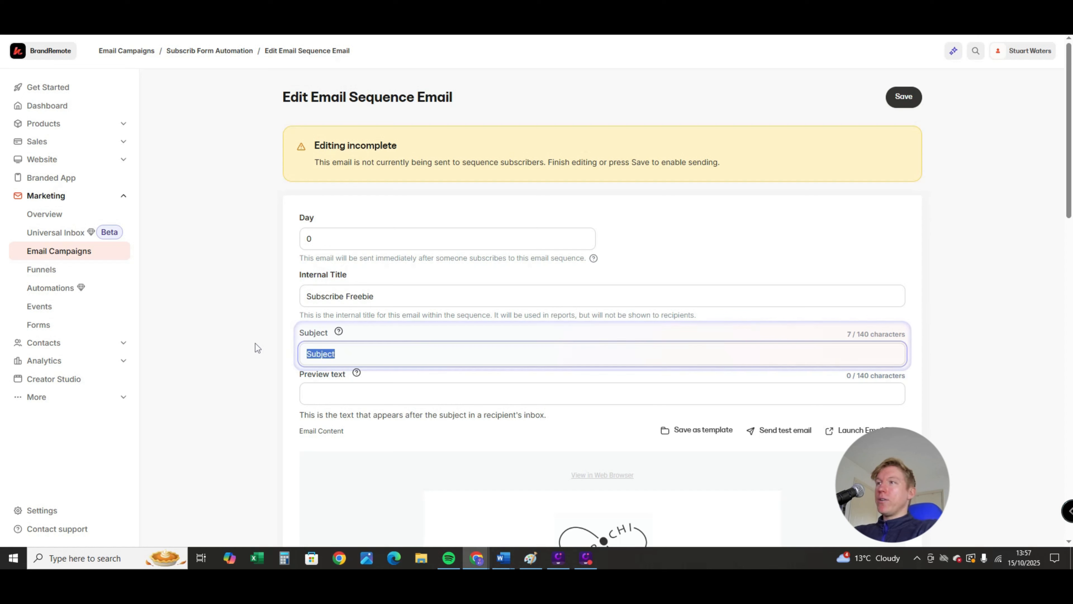
type("T")
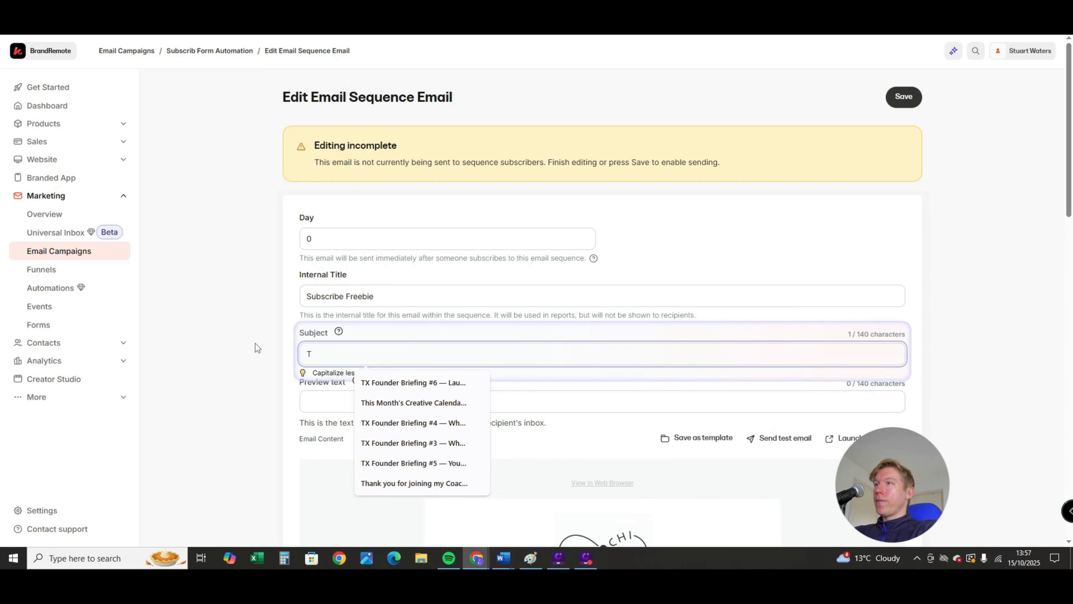
type("hank you for")
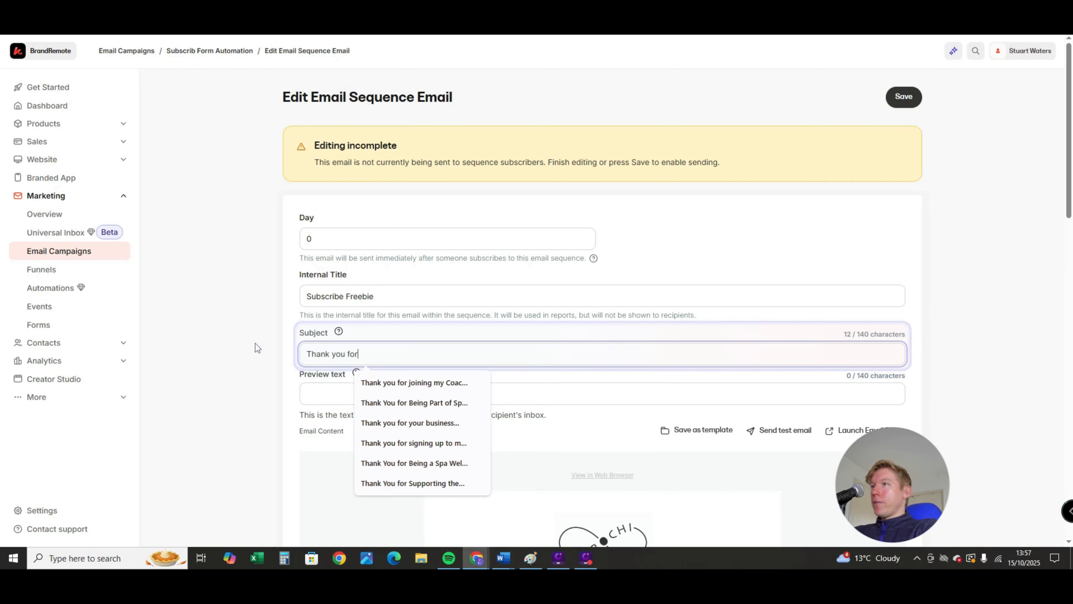
type(" subscribing")
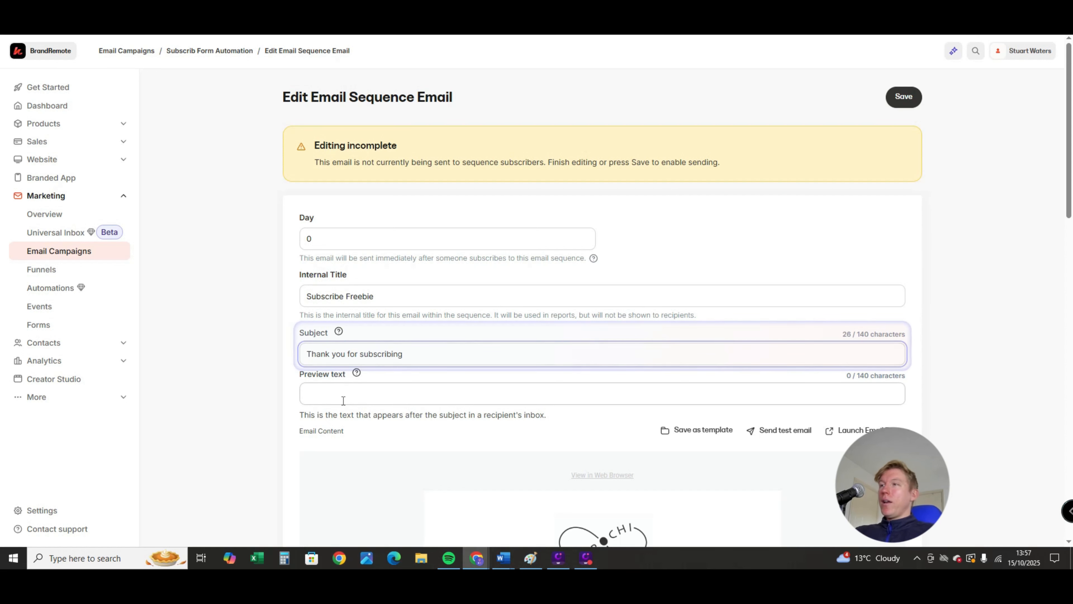
Step: Set the email's preview text to "it is great to have you onboard" and save the email
left_click(348, 385)
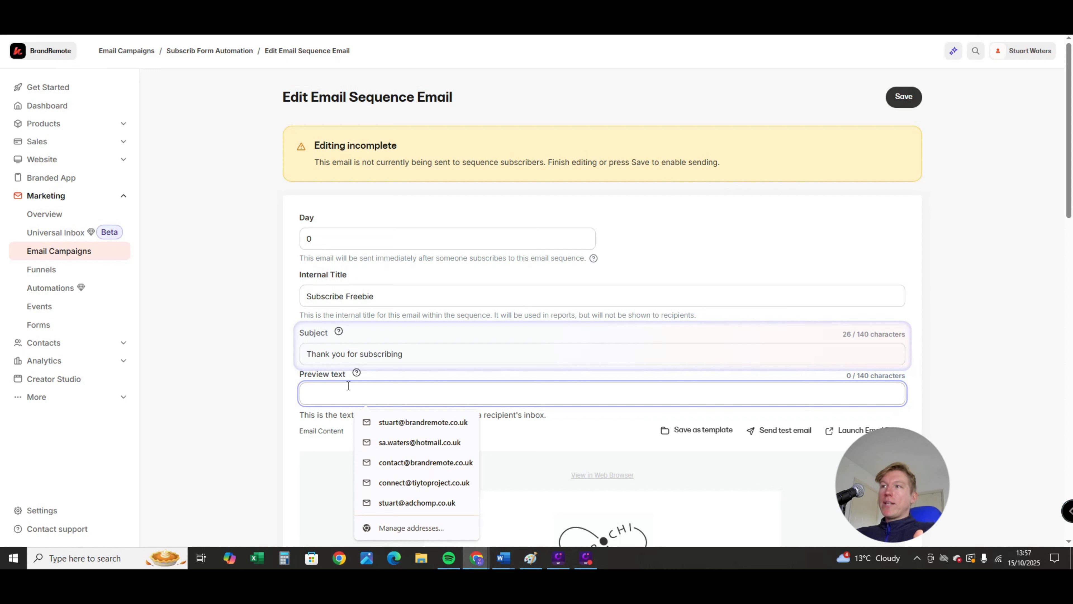
type("it")
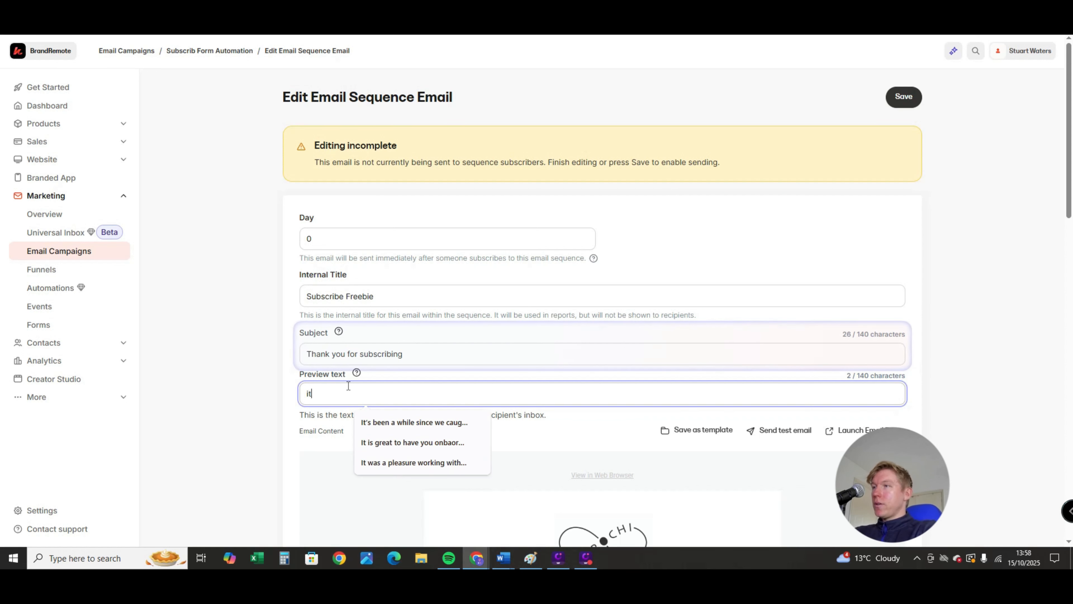
type(" is great t")
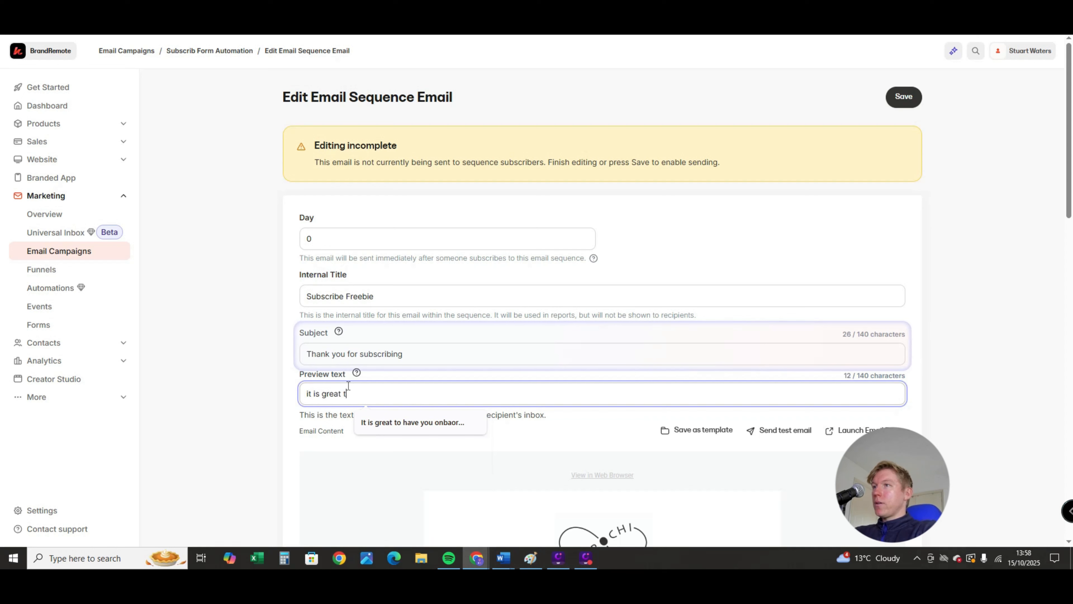
type("o have you onba")
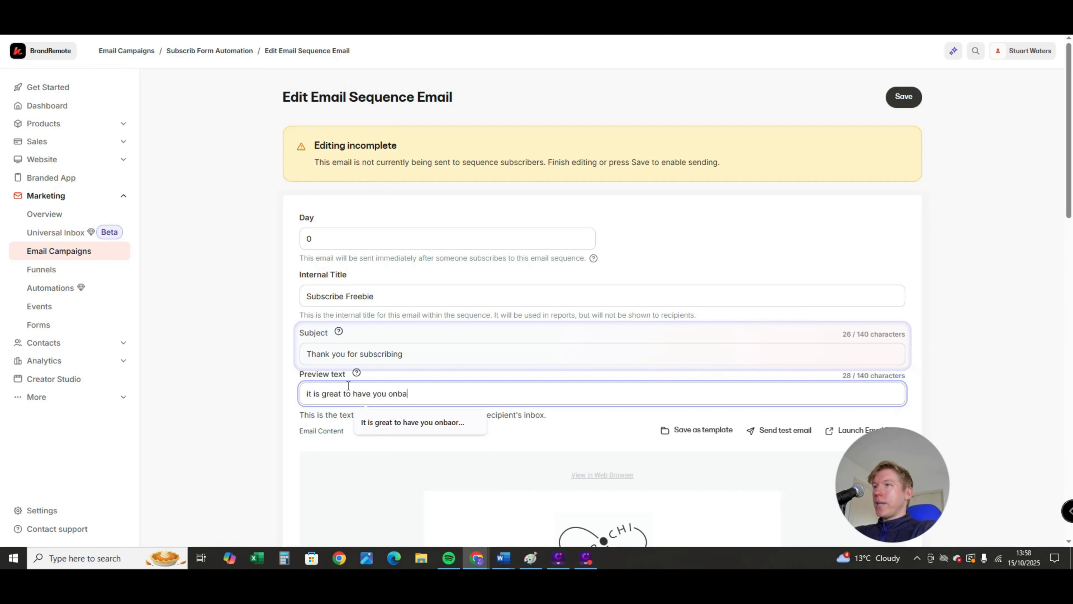
key("BackSpace")
type("oard")
scroll(423, 356, "down", 5)
scroll(599, 343, "up", 5)
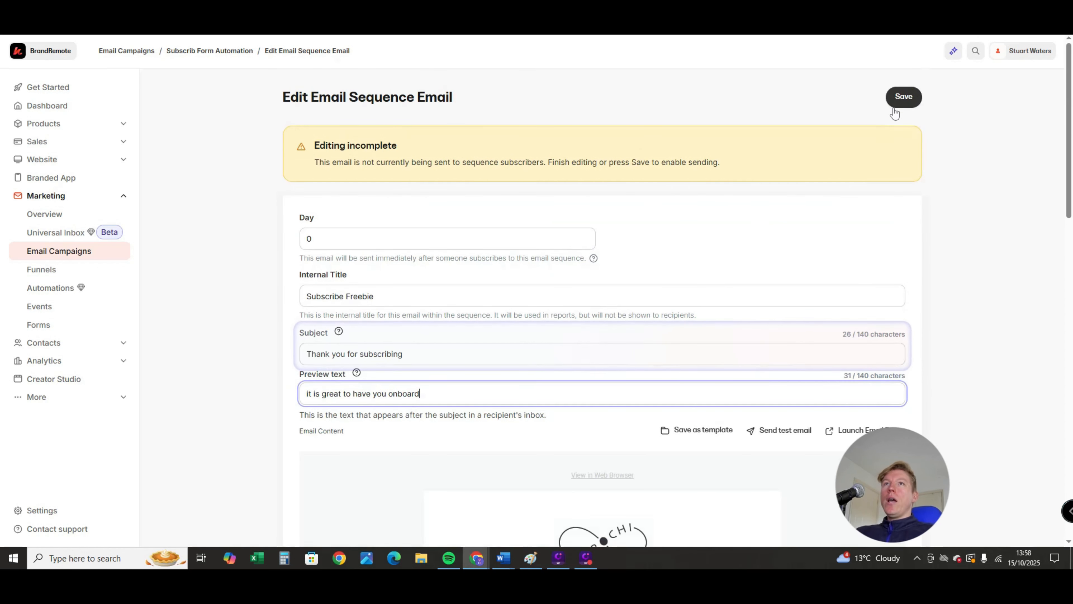
scroll(848, 191, "down", 1)
scroll(909, 169, "up", 1)
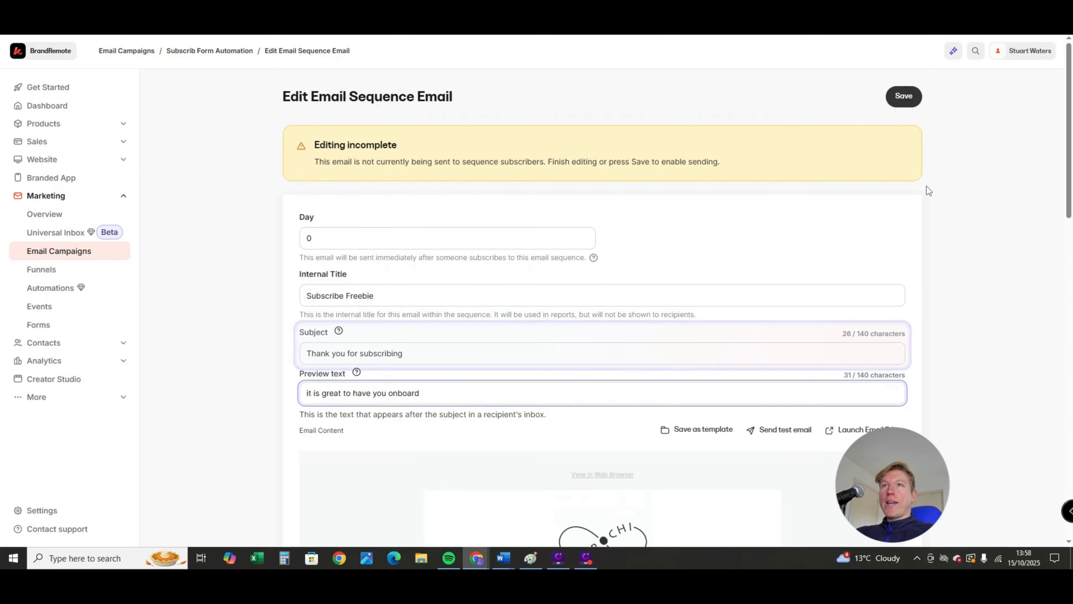
left_click(899, 102)
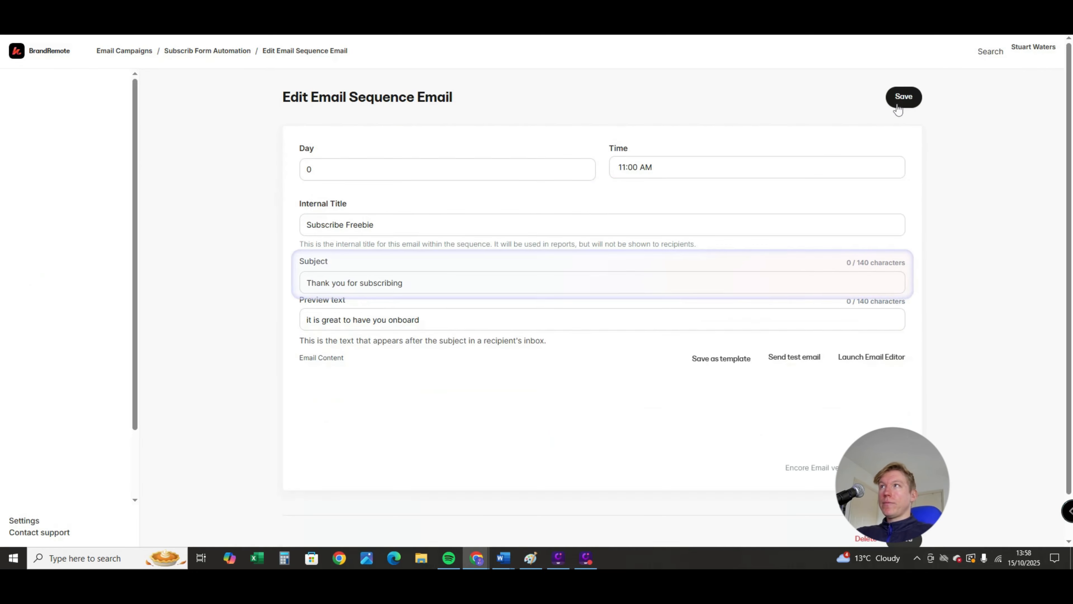
Step: Open the email's content for editing and look over the template's sections
scroll(858, 254, "down", 5)
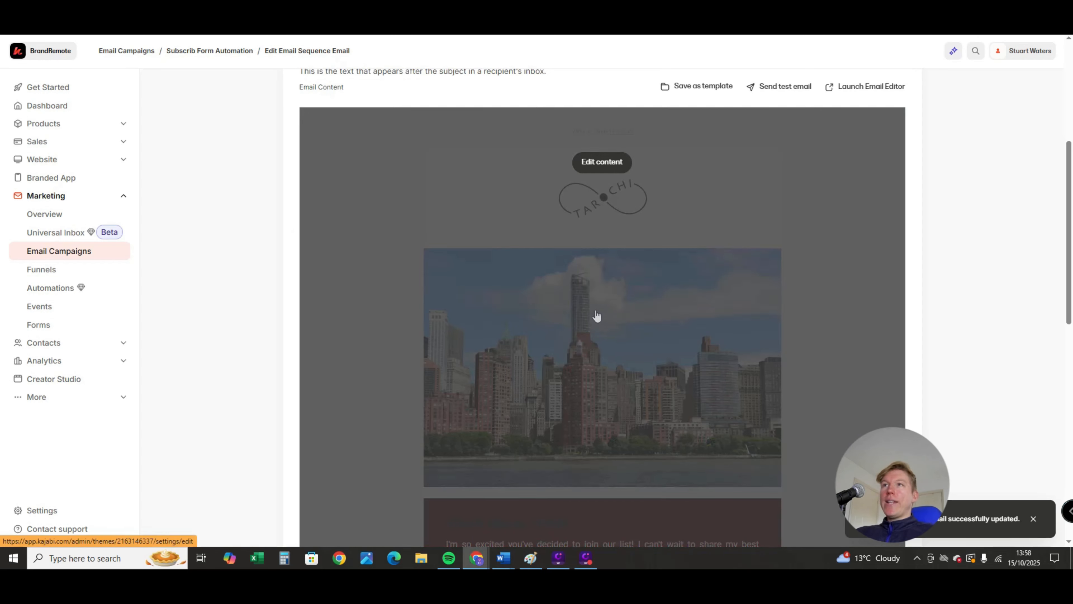
left_click(595, 314)
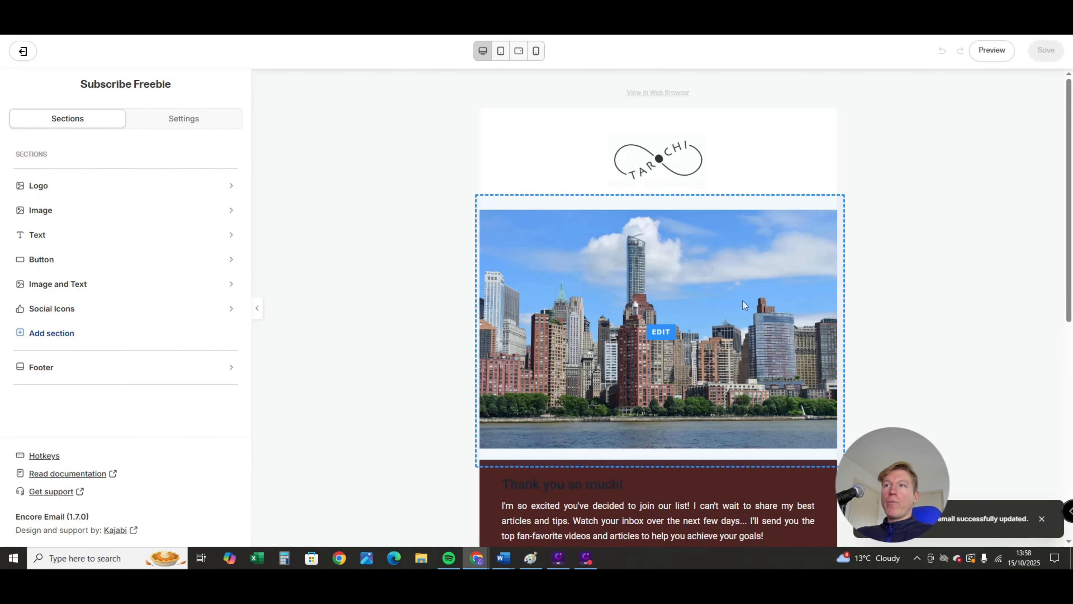
scroll(735, 309, "down", 3)
scroll(693, 359, "up", 3)
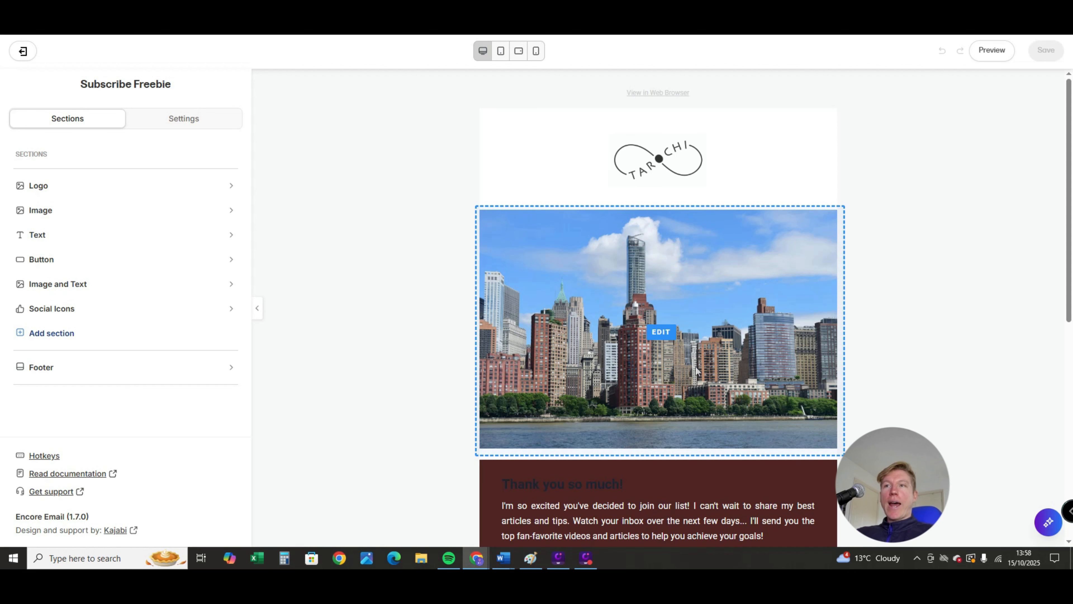
scroll(696, 371, "down", 5)
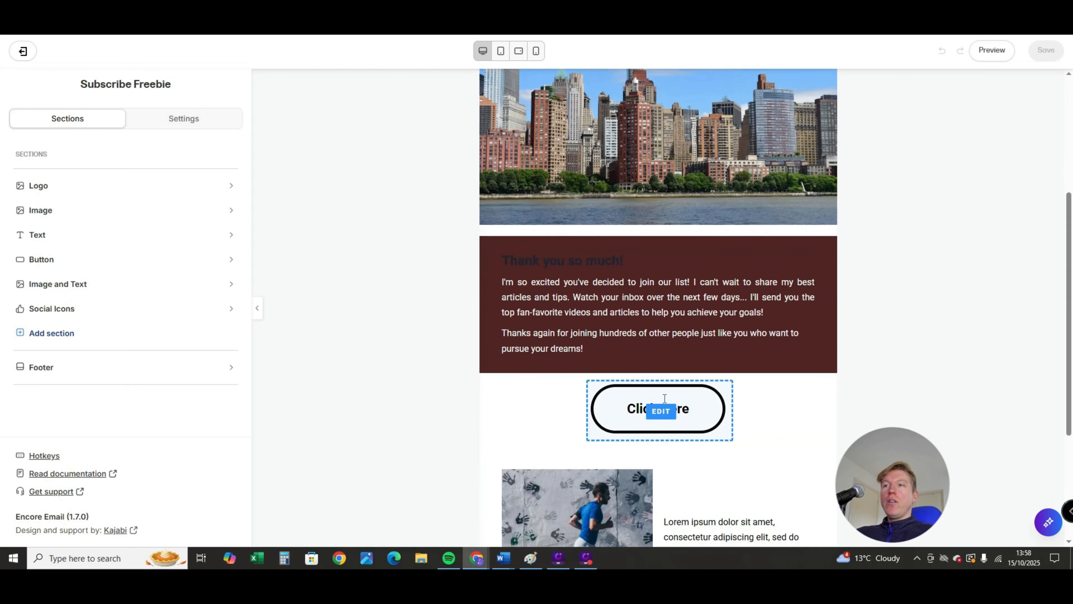
scroll(664, 399, "up", 5)
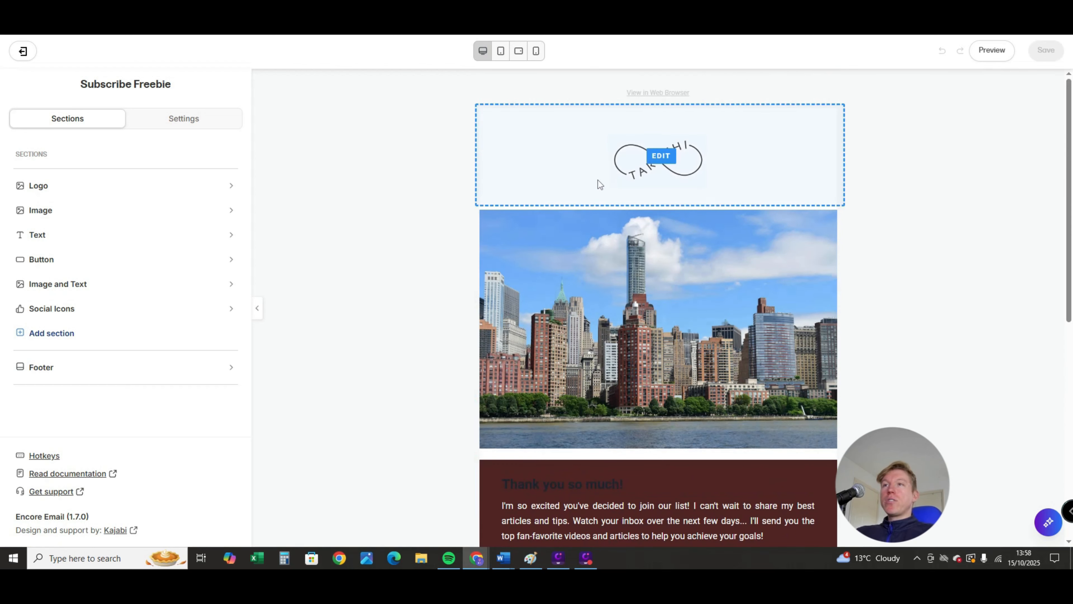
scroll(735, 169, "down", 1)
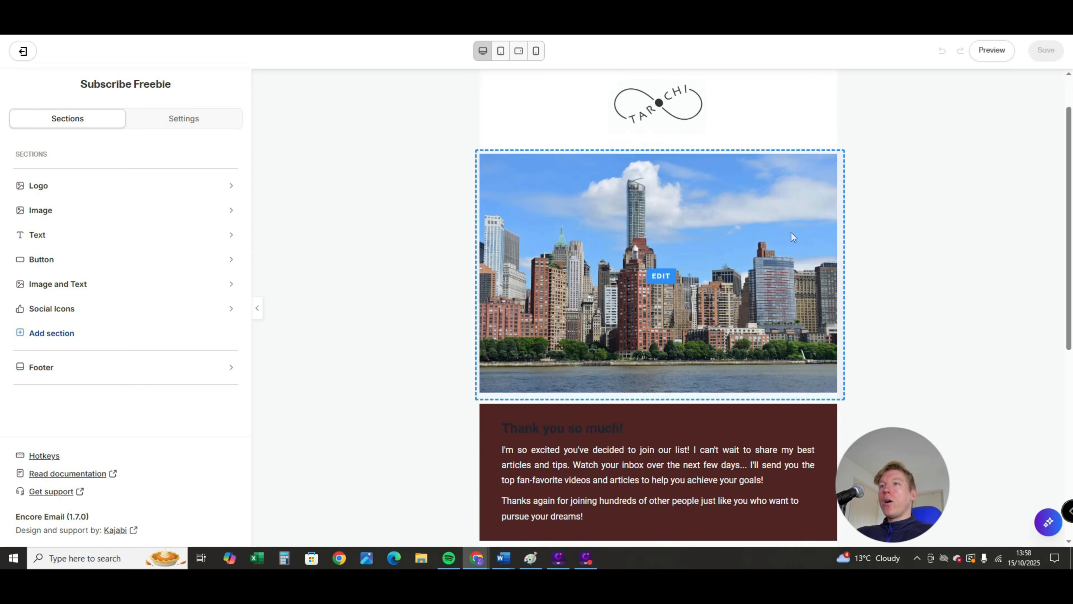
scroll(648, 192, "down", 3)
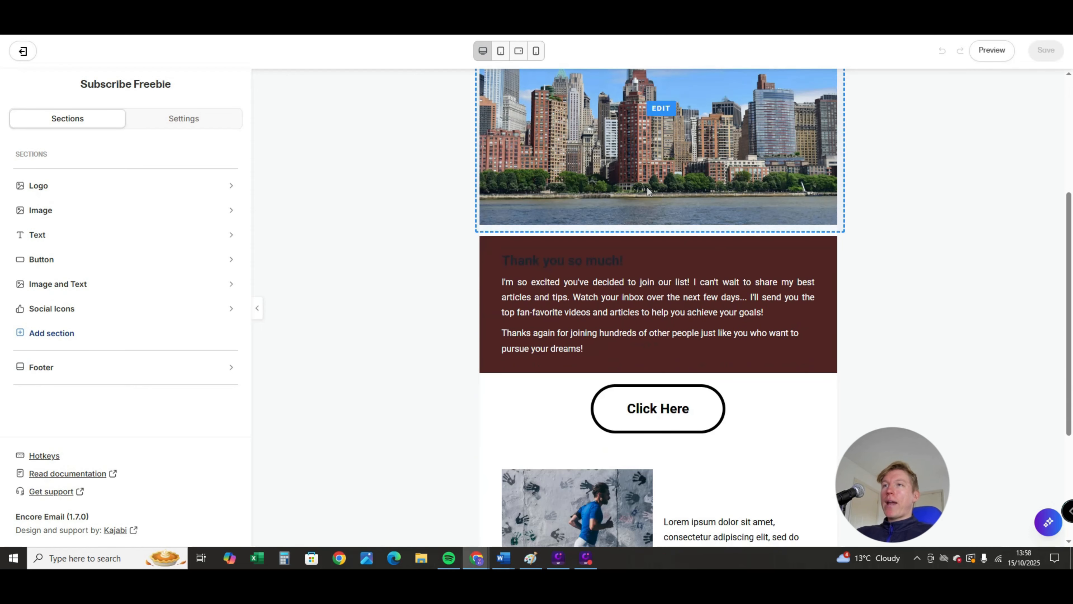
Step: Change the background of the "Thank you so much!" text section to white, #FFFFFF
left_click(489, 280)
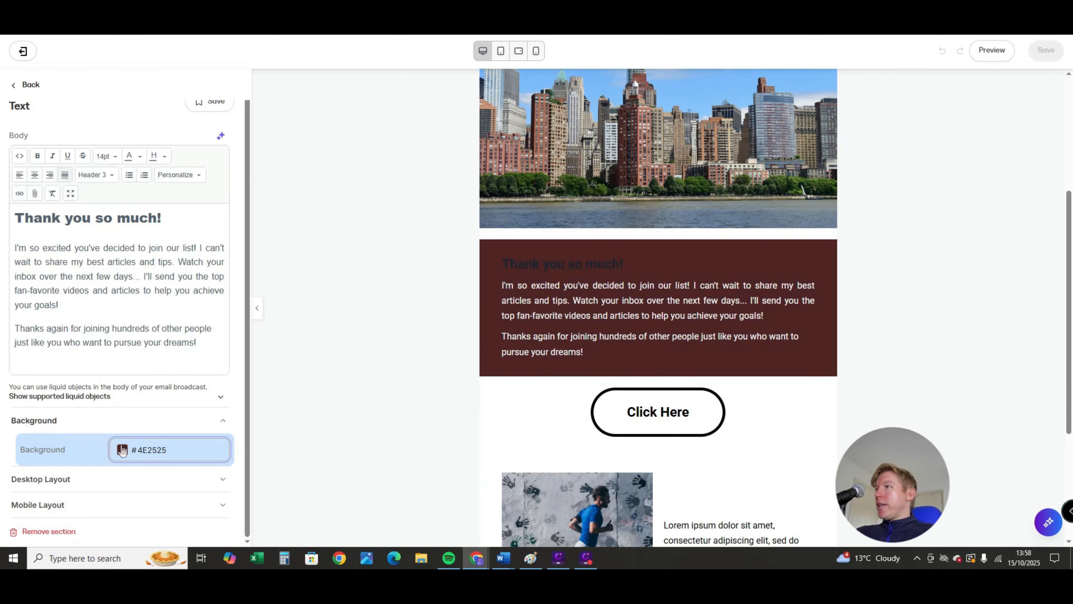
left_click(122, 448)
left_click_drag(101, 283, 53, 227)
left_click(327, 329)
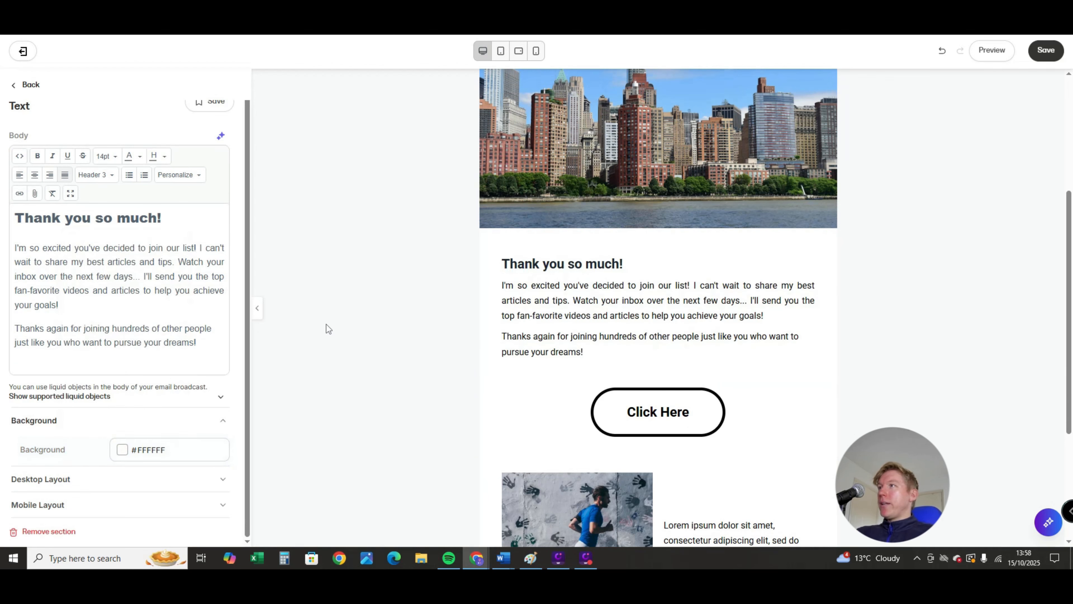
Step: Replace the body text after "I'm so excited you've decided to join our list!" with "Please download your free guide below."
left_click(727, 360)
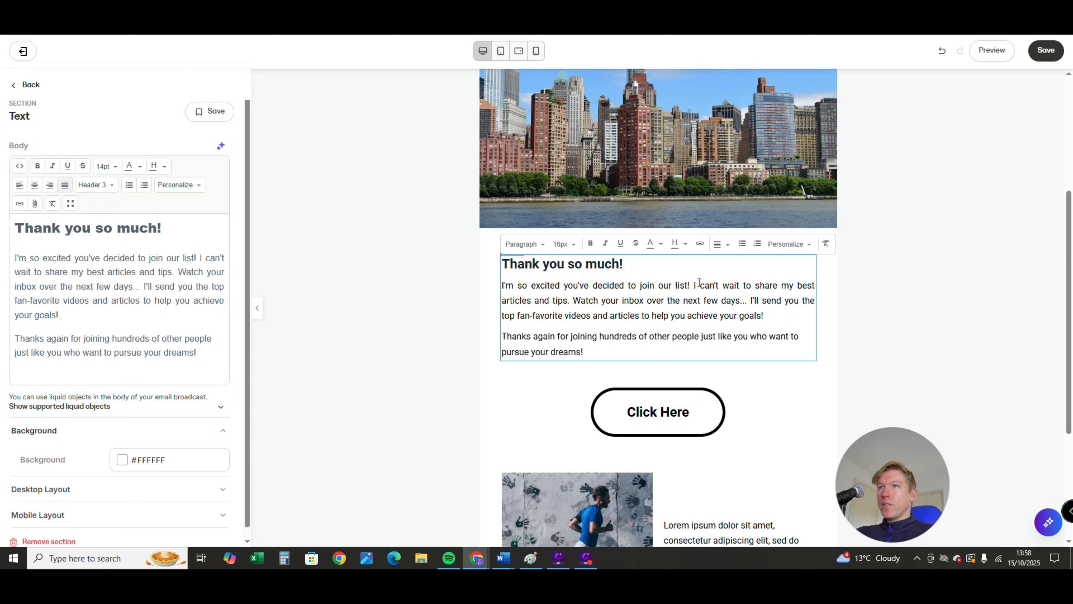
left_click_drag(695, 284, 721, 347)
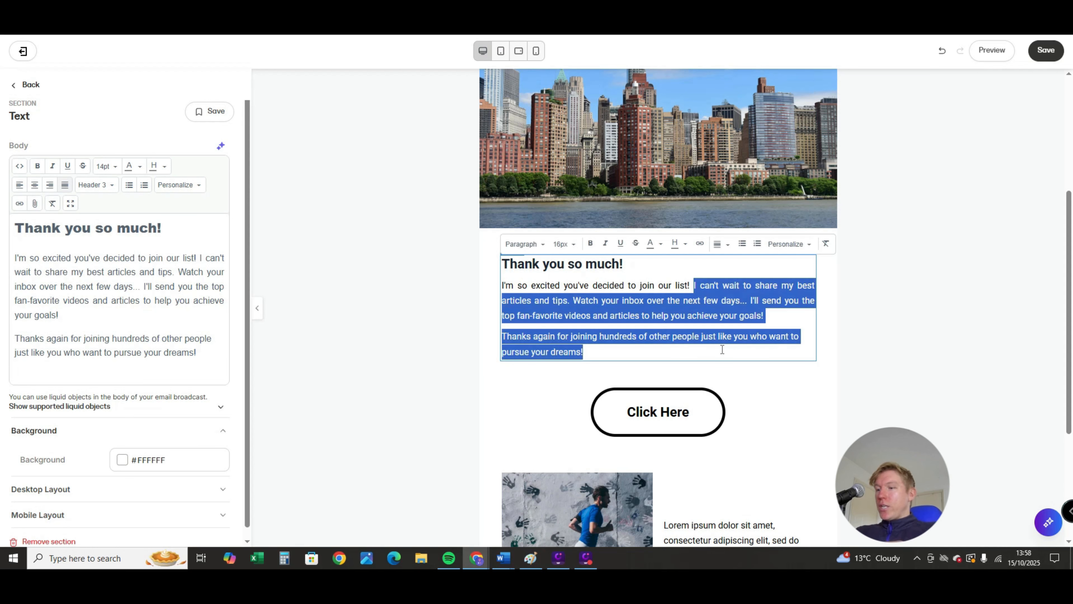
type("Please downl")
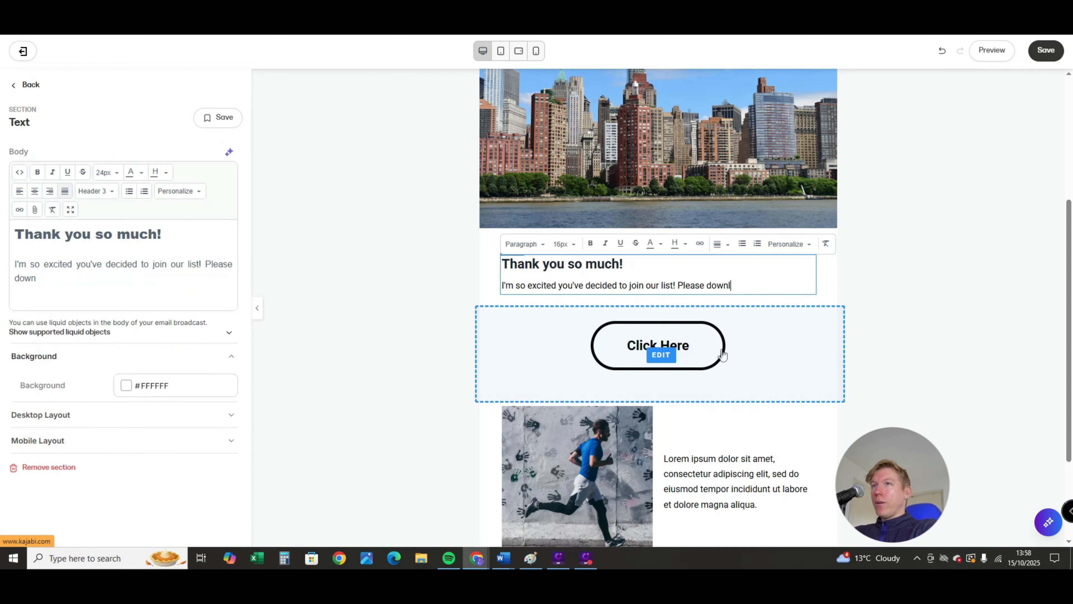
type("oad yourt ree")
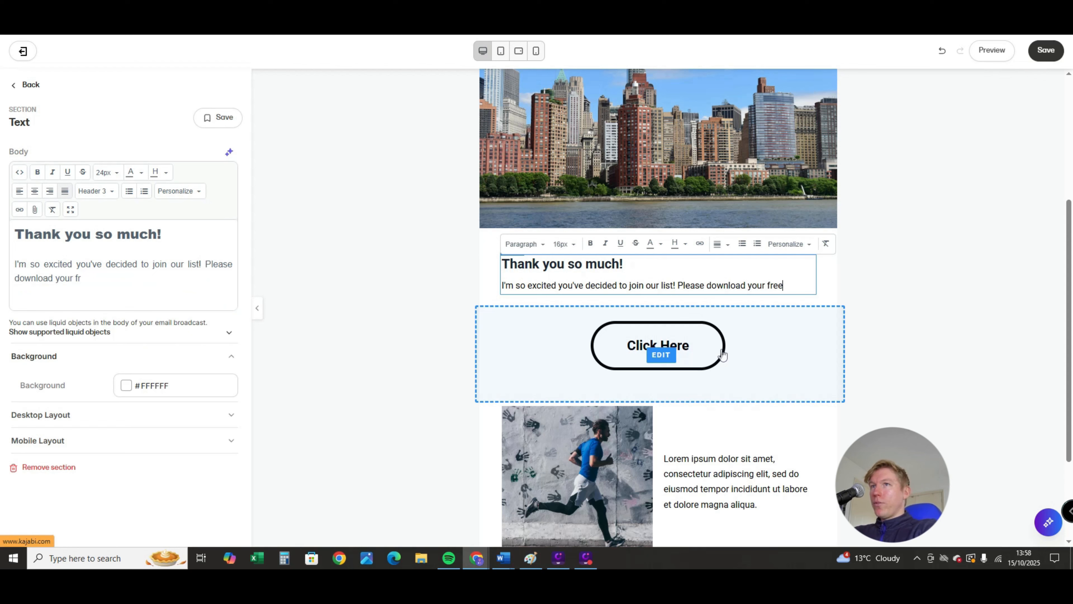
type(" guide below.")
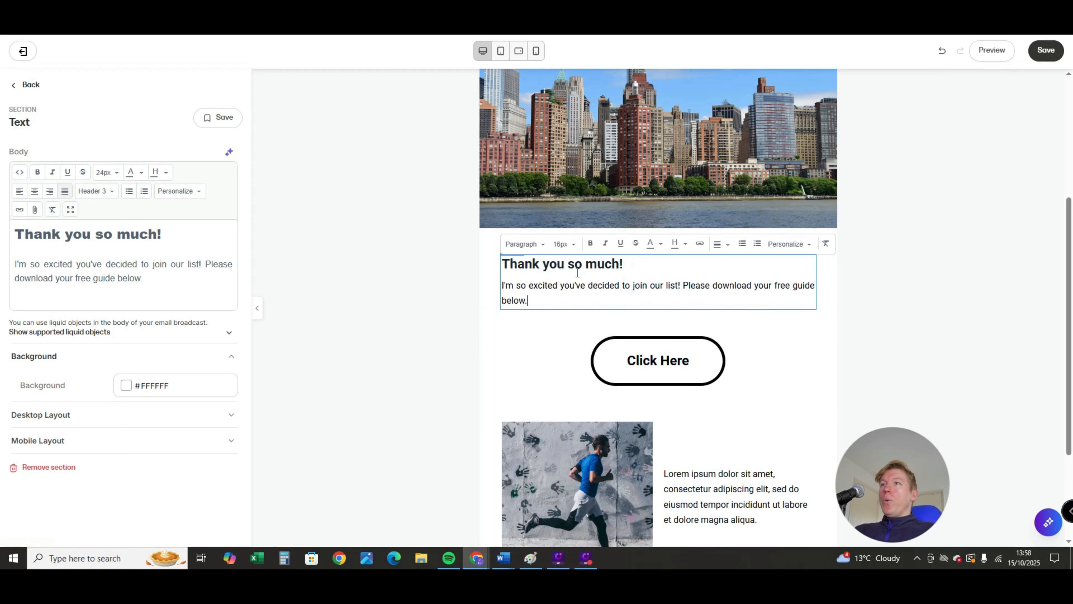
Step: Centre the "Thank you so much!" heading in the text section
triple_click(583, 261)
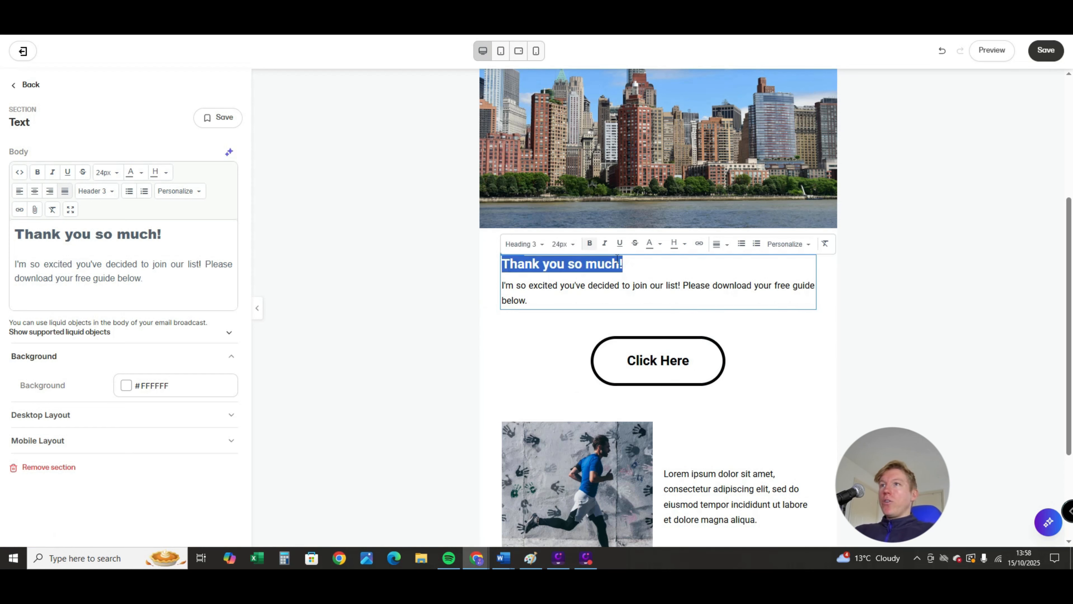
left_click(721, 244)
left_click(748, 306)
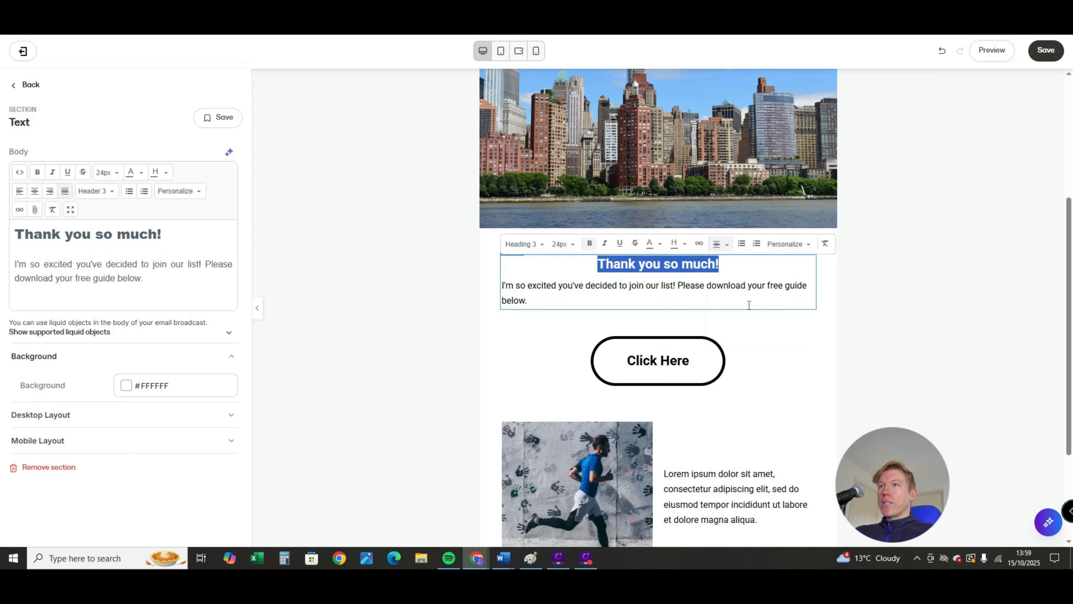
left_click_drag(551, 300, 493, 284)
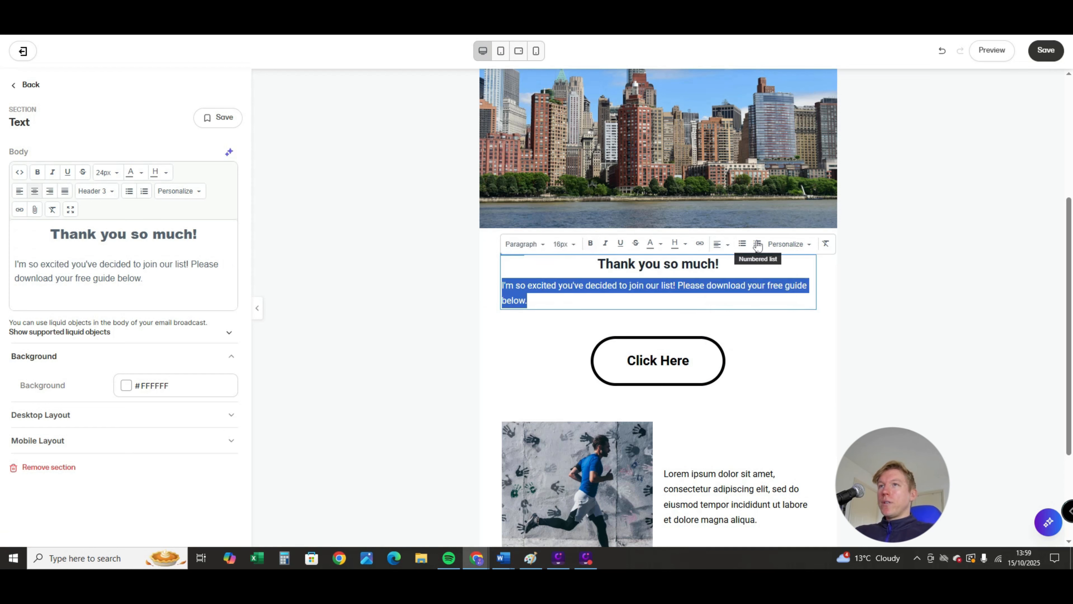
left_click(715, 263)
left_click(710, 285)
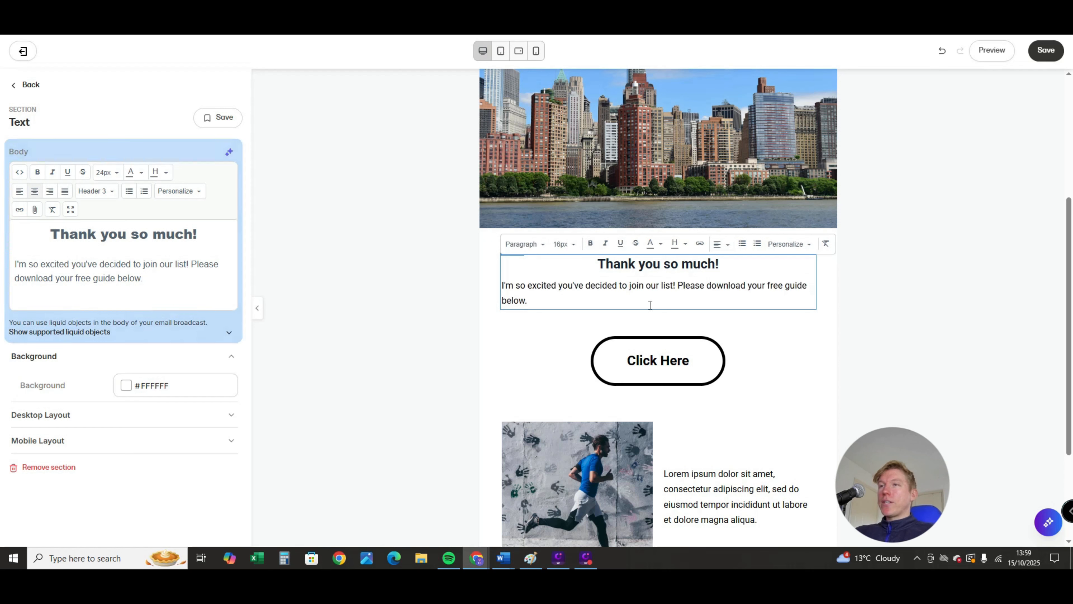
Step: Set the "Click Here" button's link action to Download a file, and view the file upload options without choosing a file
left_click(670, 361)
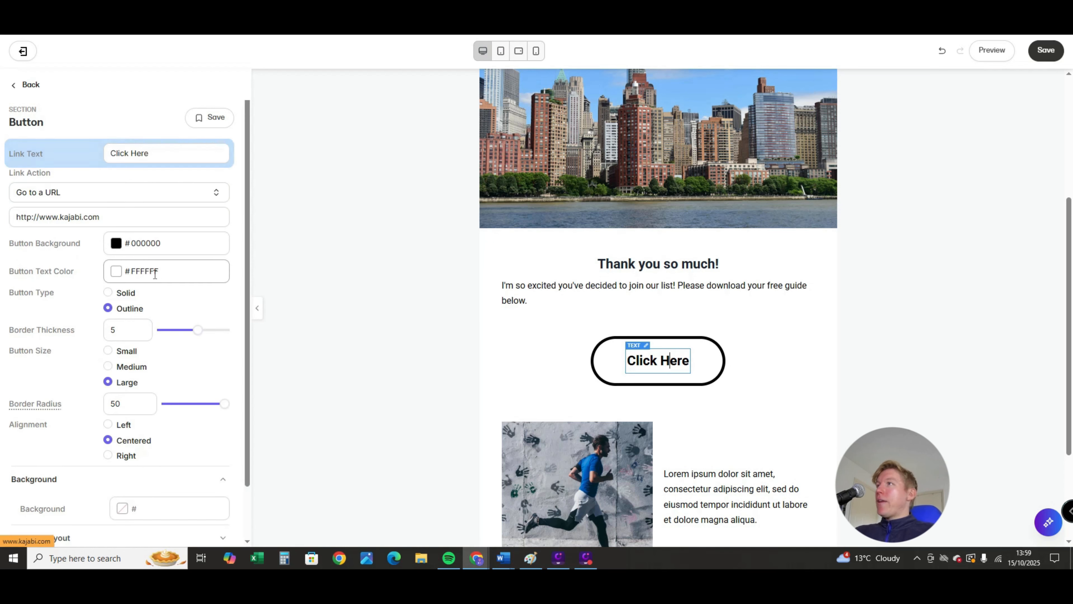
left_click(93, 198)
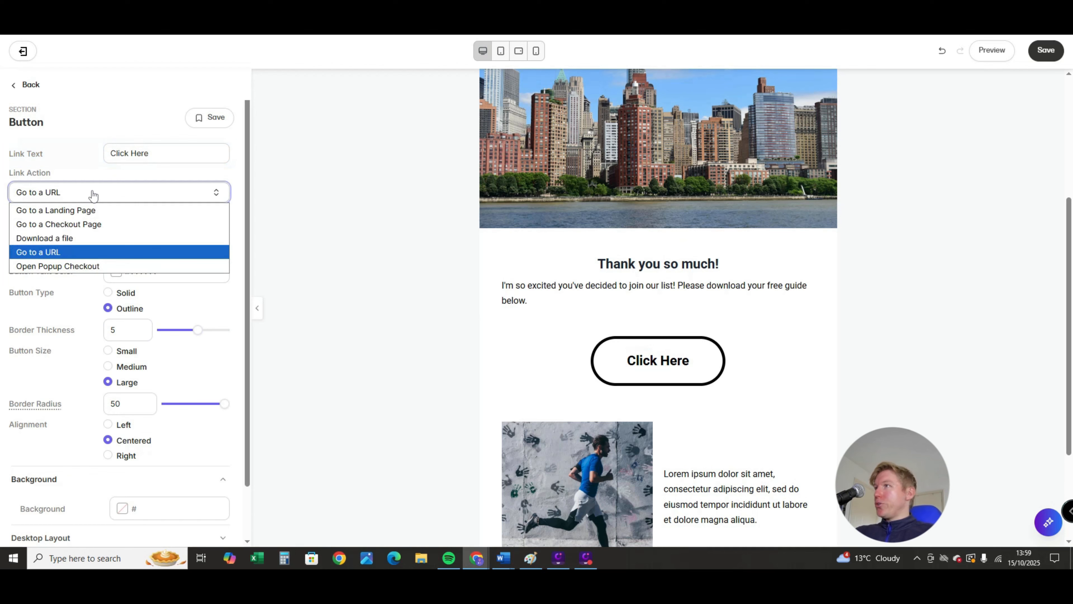
left_click(82, 238)
left_click(101, 217)
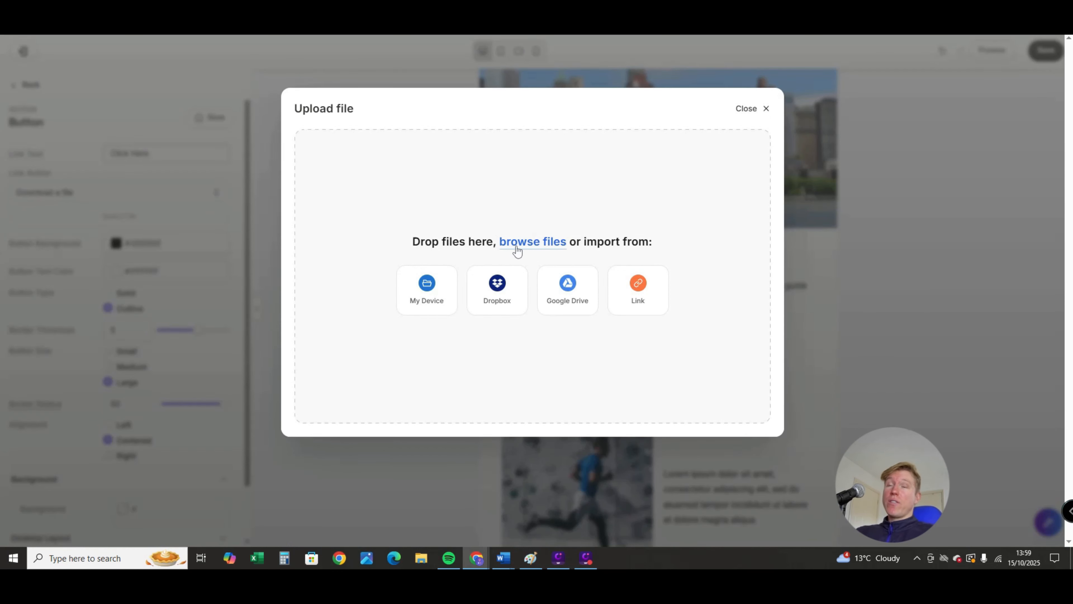
left_click(755, 111)
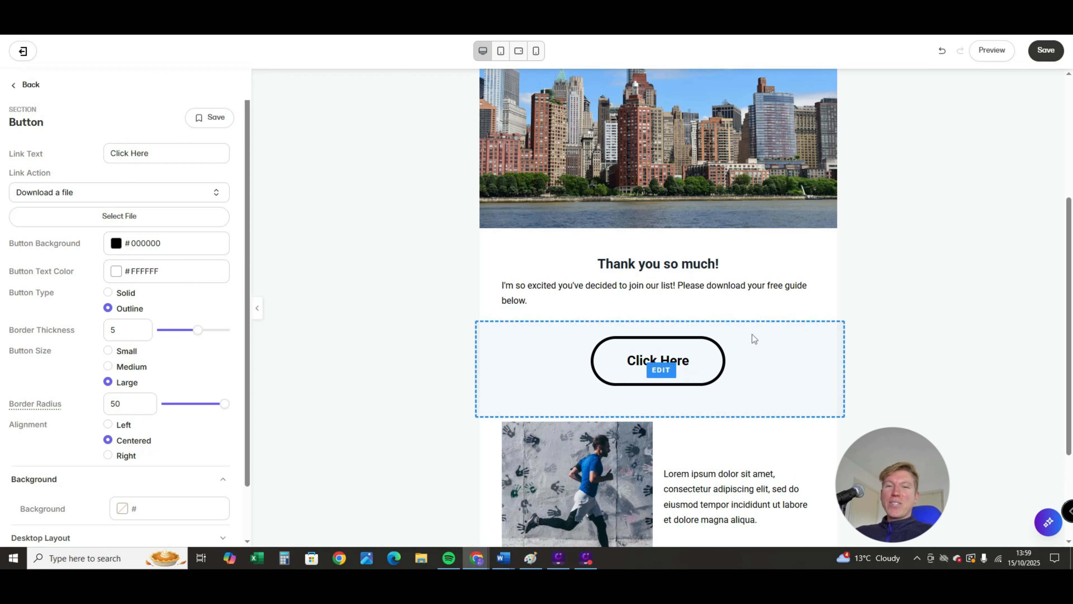
Step: Check the link actions available for the running man image, and remove its Image and Text section from the email
scroll(719, 330, "down", 3)
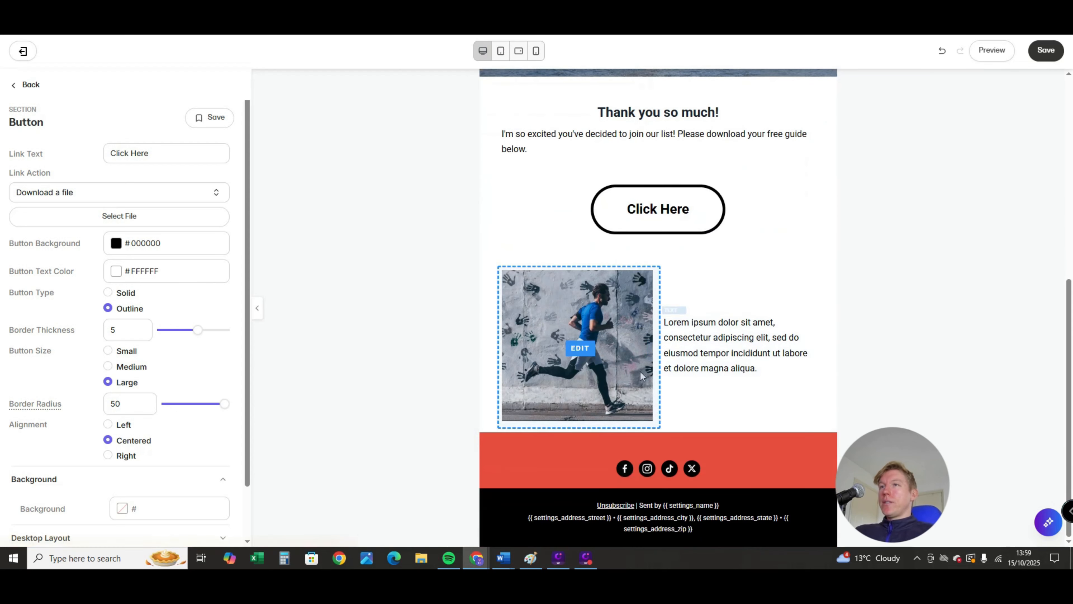
left_click(551, 306)
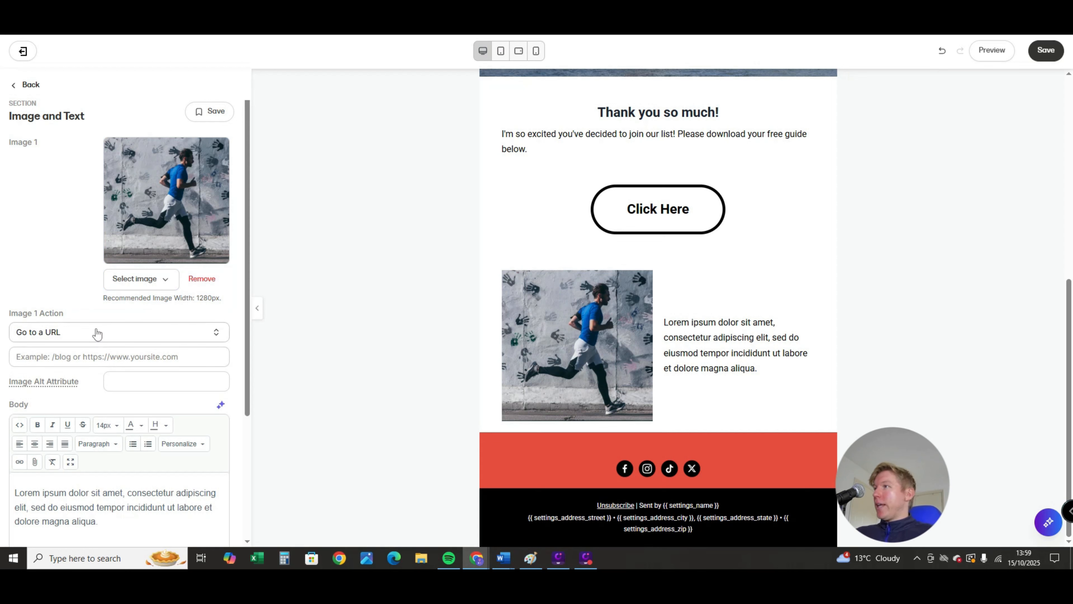
left_click(87, 334)
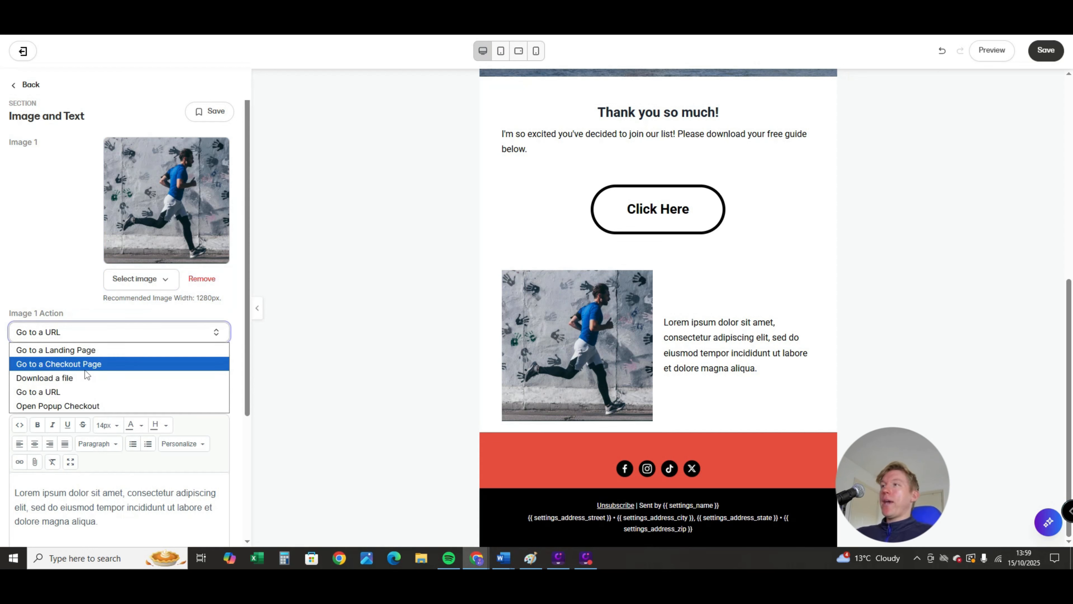
left_click(491, 333)
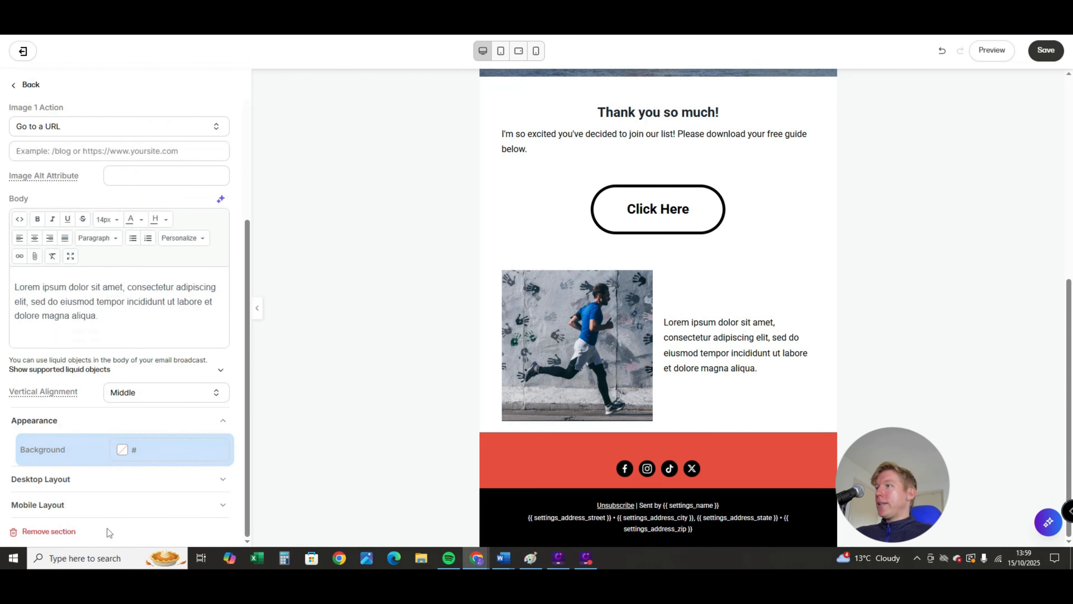
left_click(63, 532)
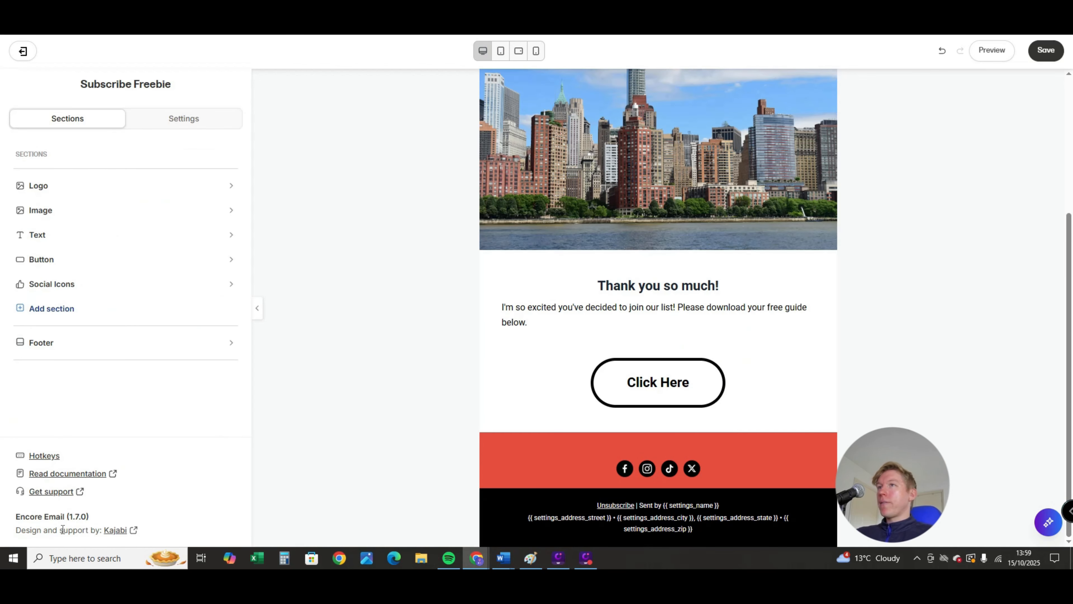
Step: Remove the red Social Icons section from the Subscribe Freebie email, check the remaining layout down to the footer, and save the email
left_click(583, 470)
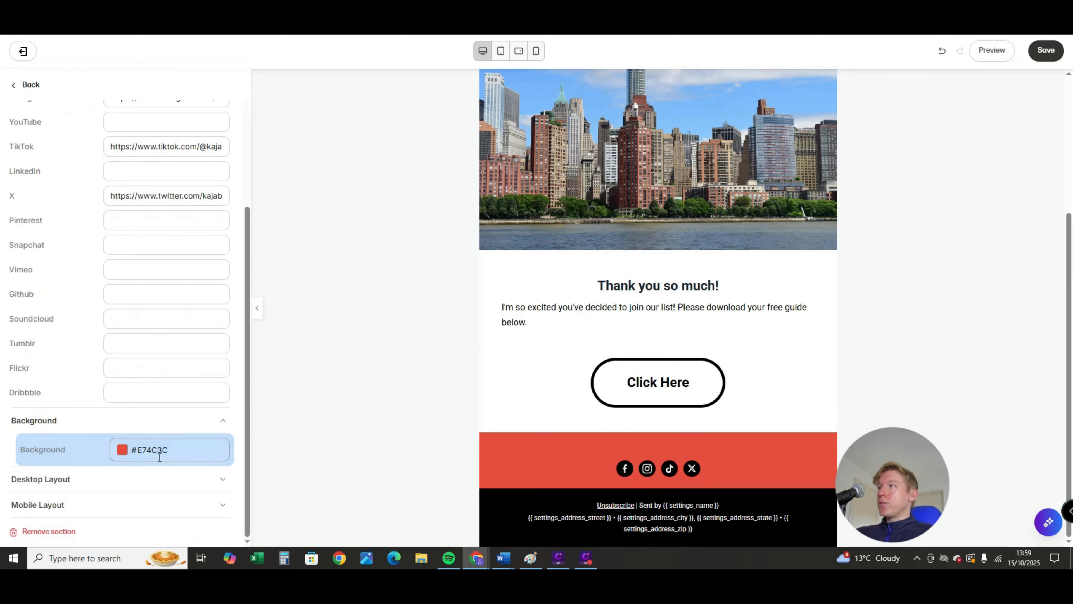
left_click(51, 532)
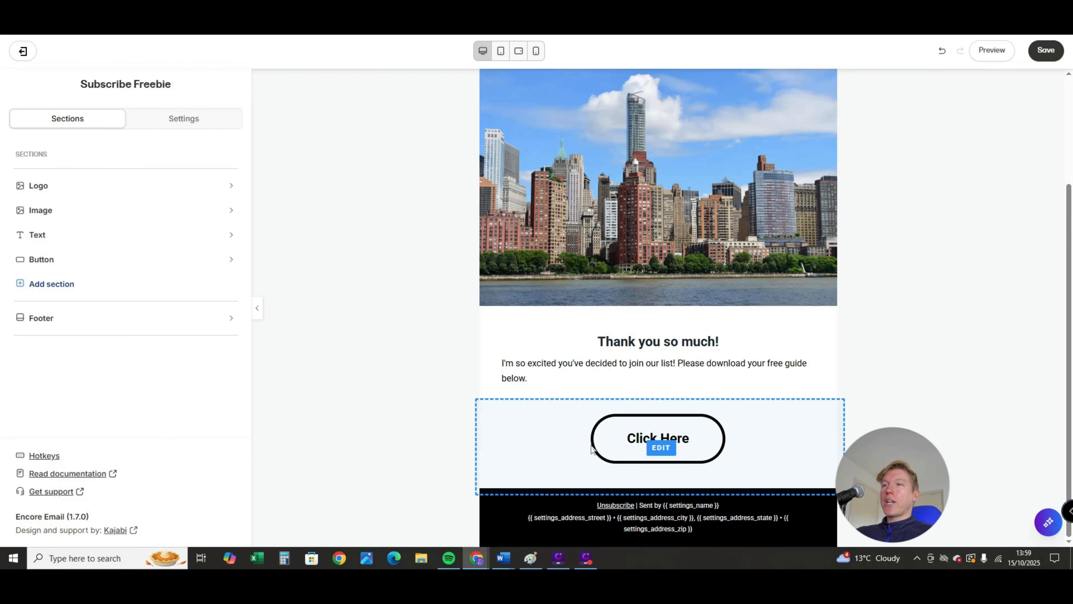
scroll(581, 448, "up", 3)
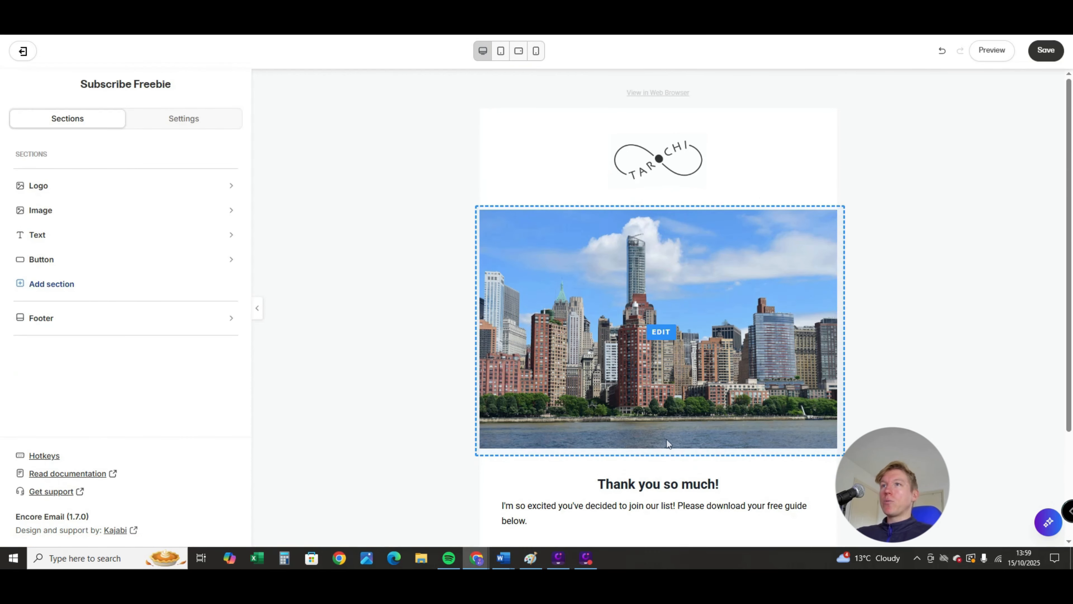
scroll(667, 443, "down", 3)
scroll(653, 423, "up", 3)
scroll(676, 402, "down", 3)
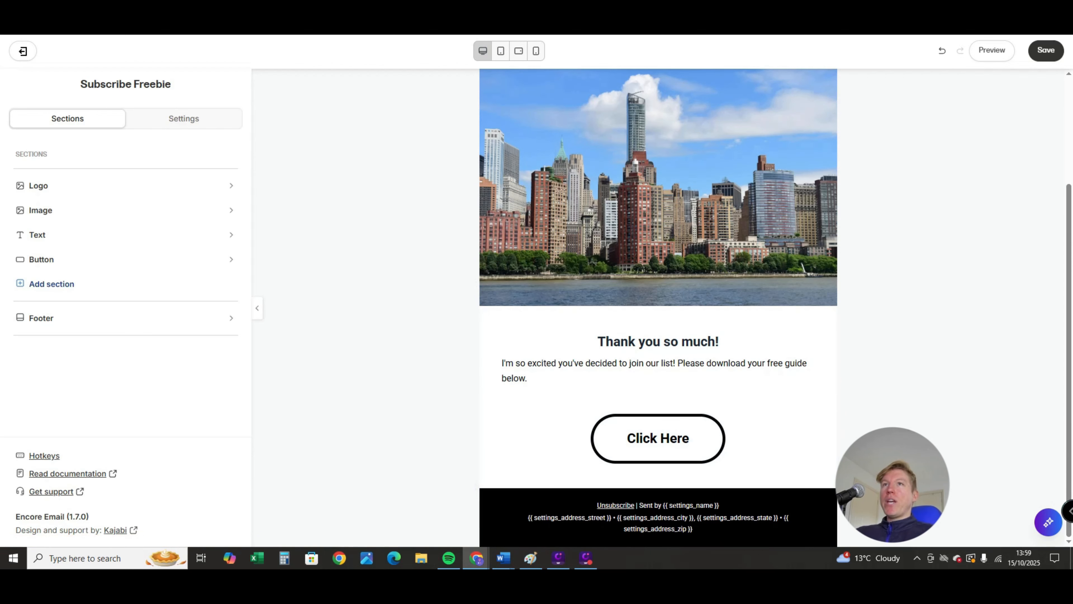
left_click_drag(589, 502, 697, 536)
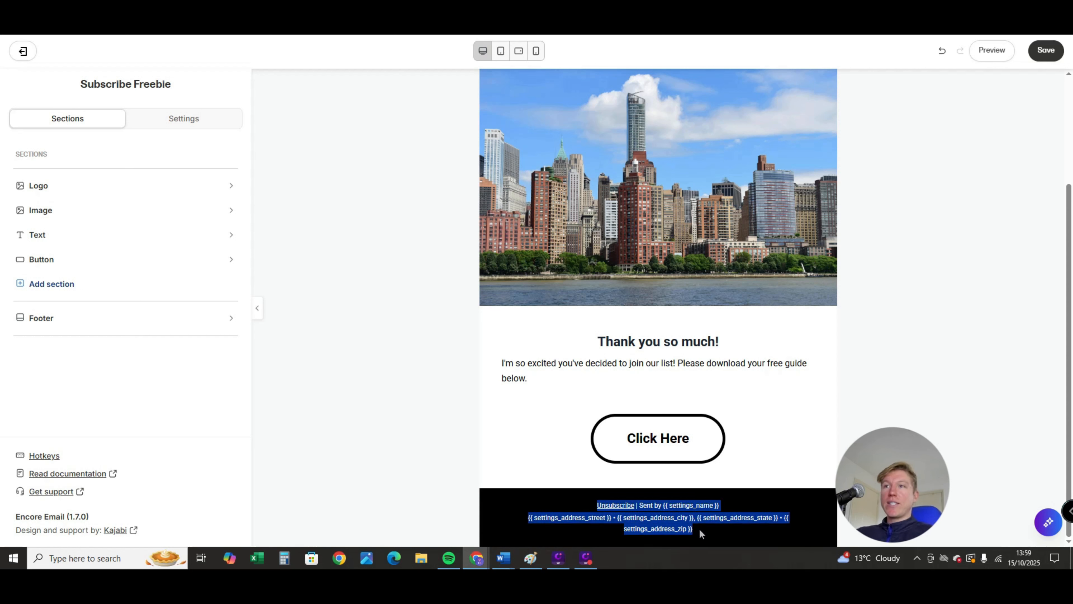
scroll(822, 305, "up", 5)
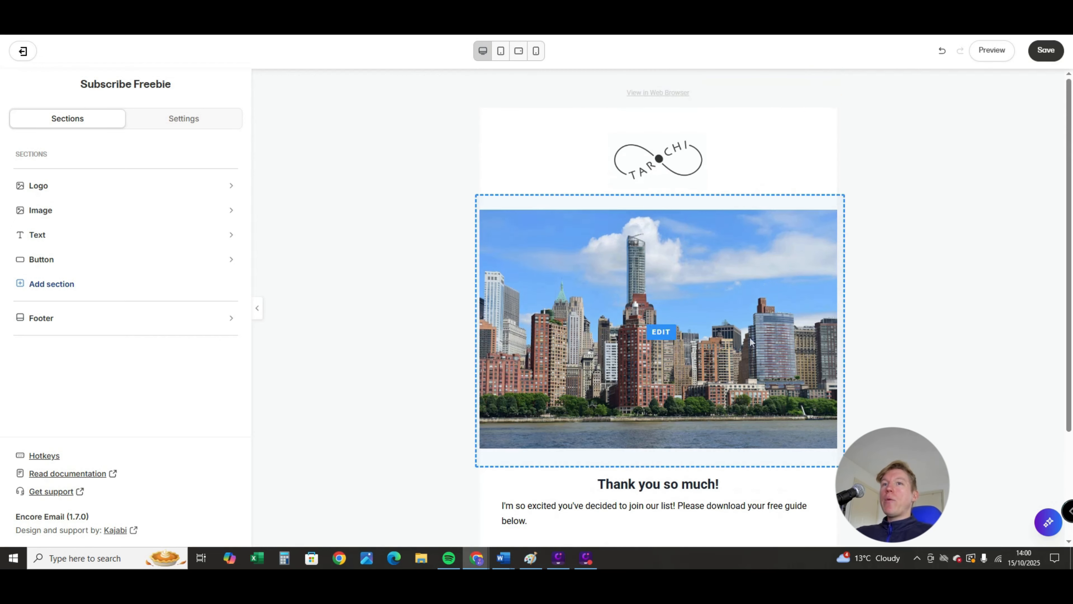
left_click(1053, 55)
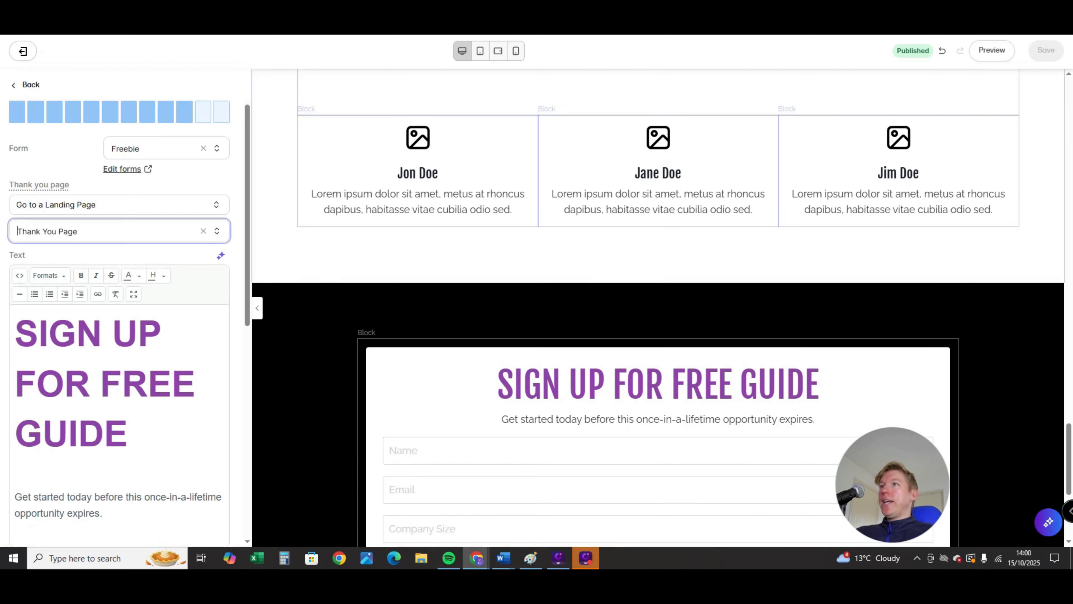
Step: Switch to the landing page editor and look through the settings of its "SIGN UP FOR FREE GUIDE" form block
scroll(633, 273, "down", 4)
left_click(479, 322)
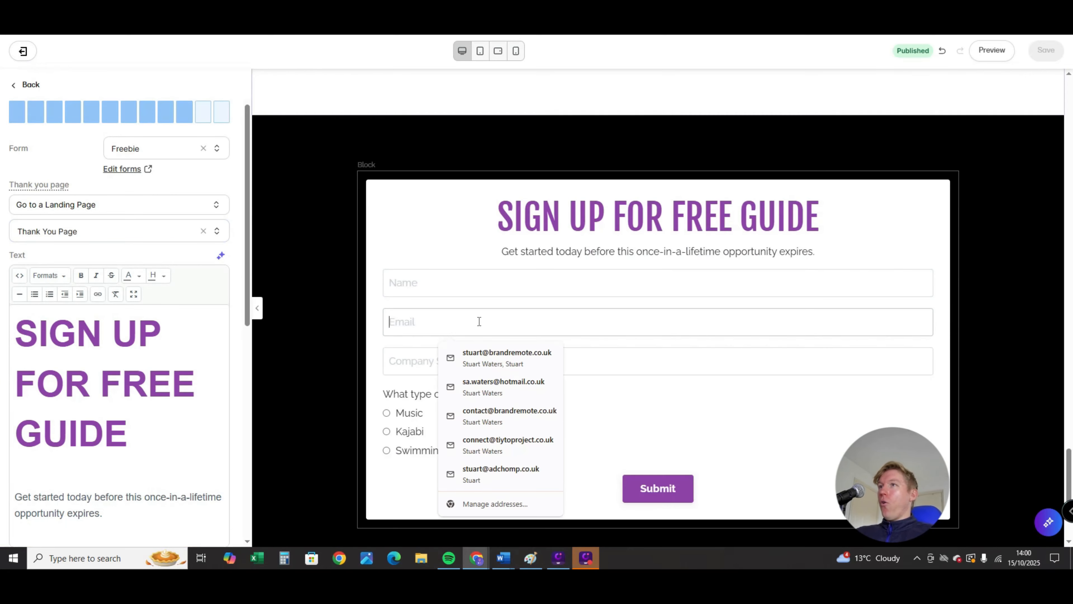
scroll(205, 277, "down", 5)
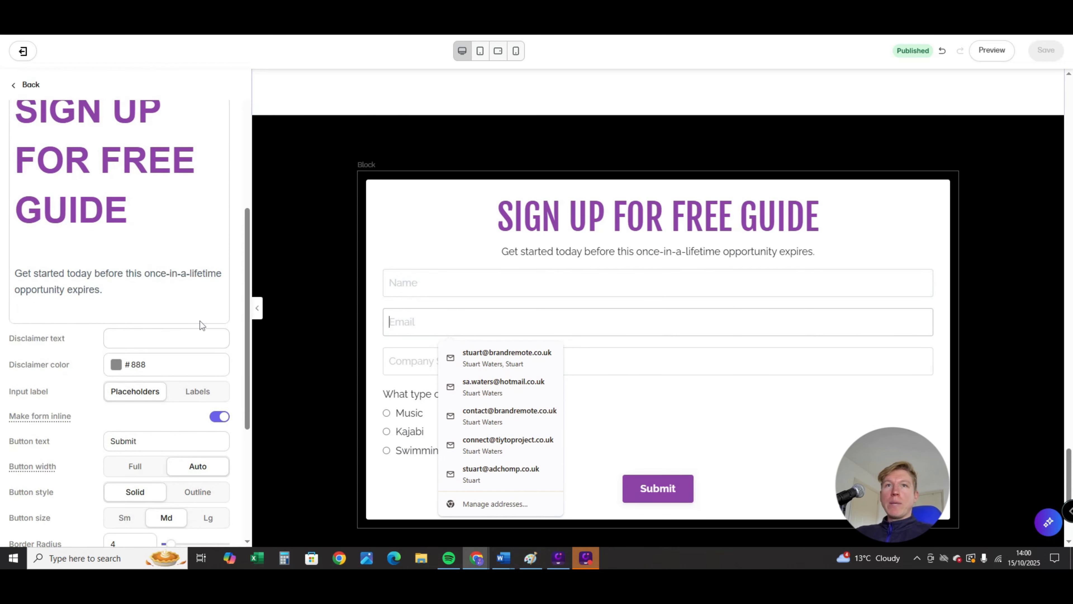
scroll(169, 334, "down", 5)
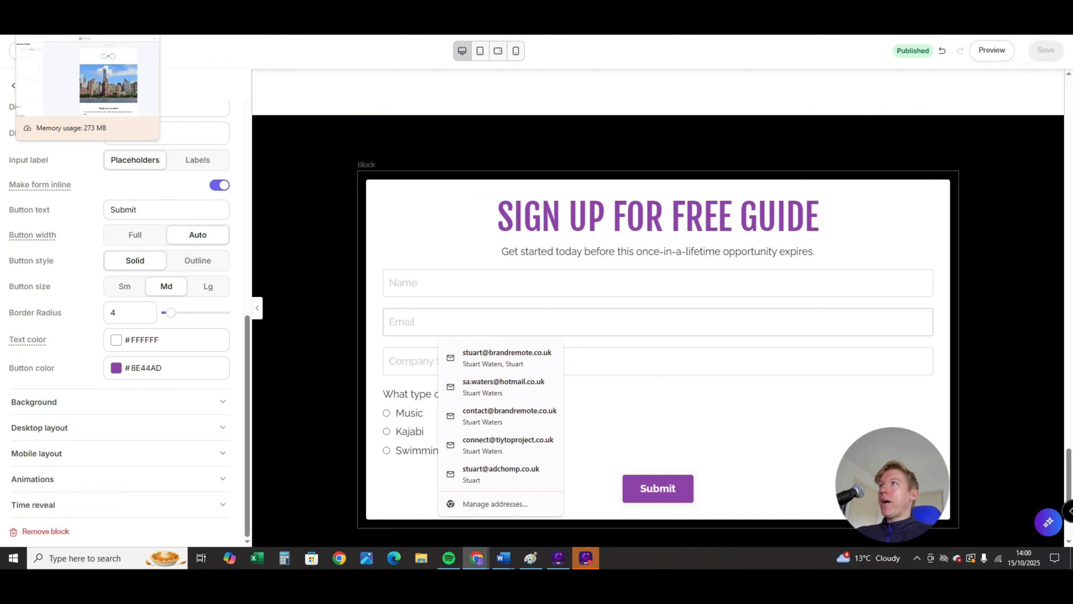
left_click(55, 9)
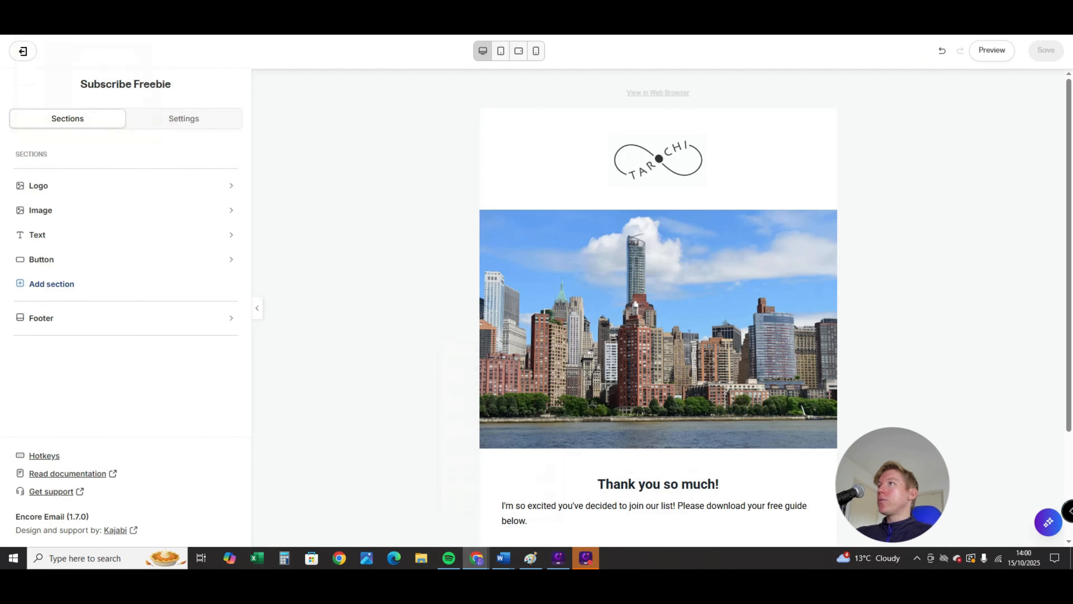
left_click(126, 8)
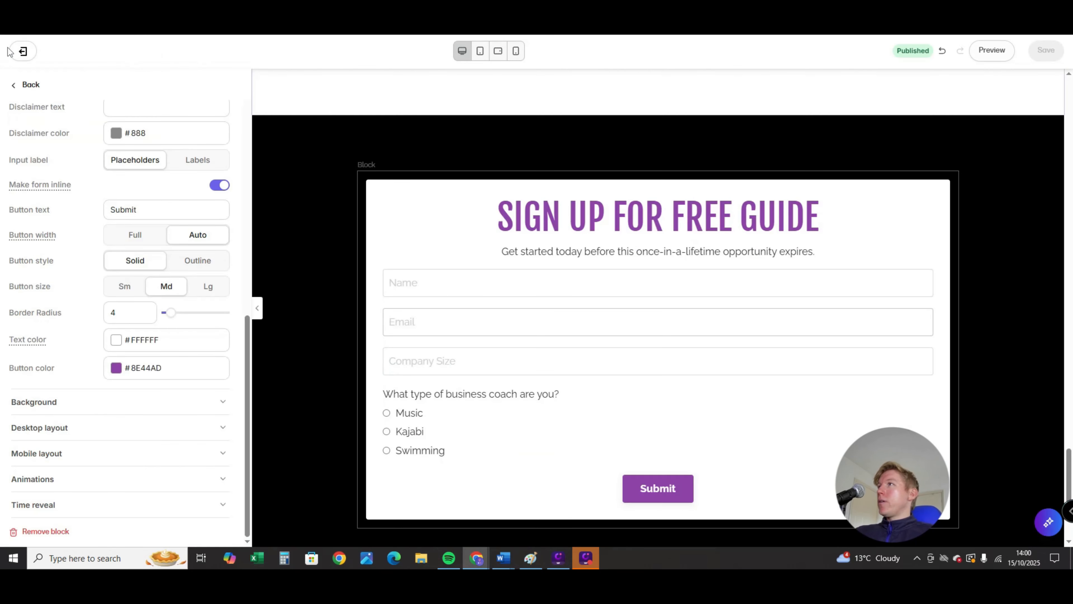
Step: Leave the landing page editor and open the Freebie form from the marketing forms
left_click(23, 49)
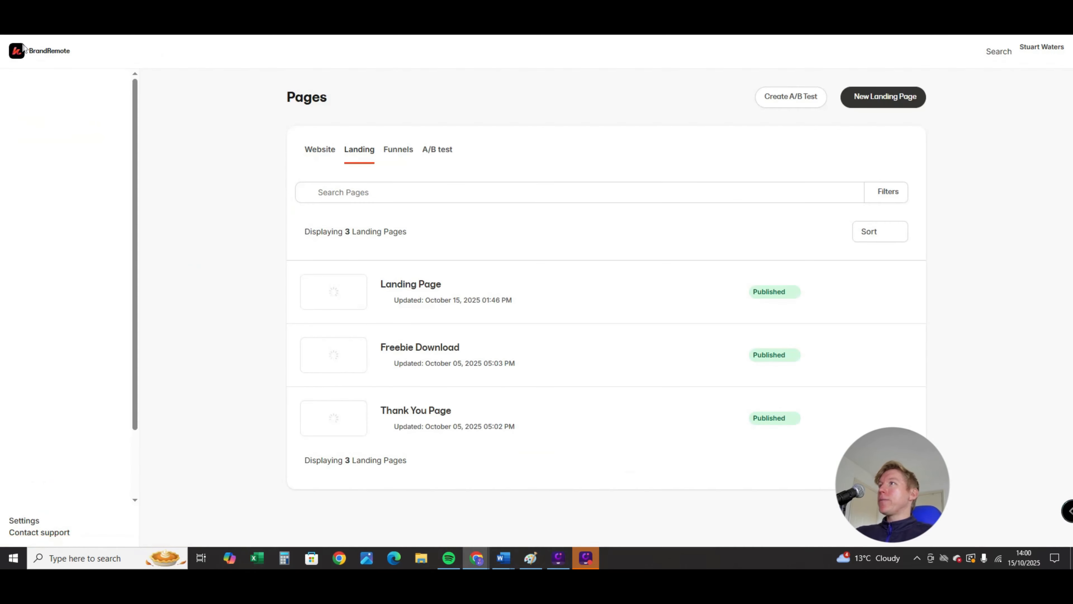
left_click(65, 291)
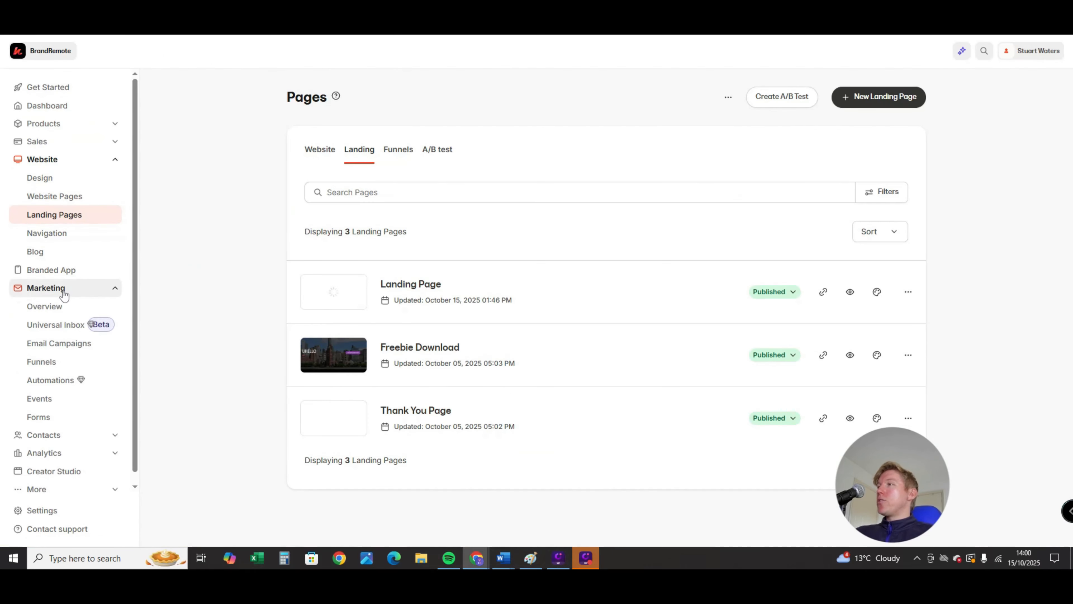
left_click(55, 422)
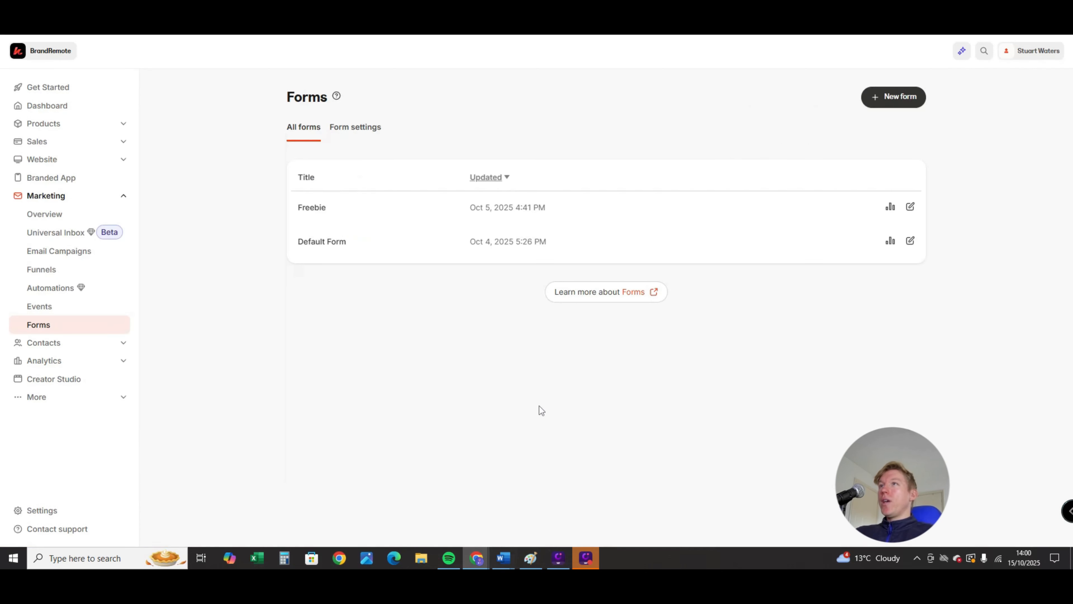
left_click(314, 208)
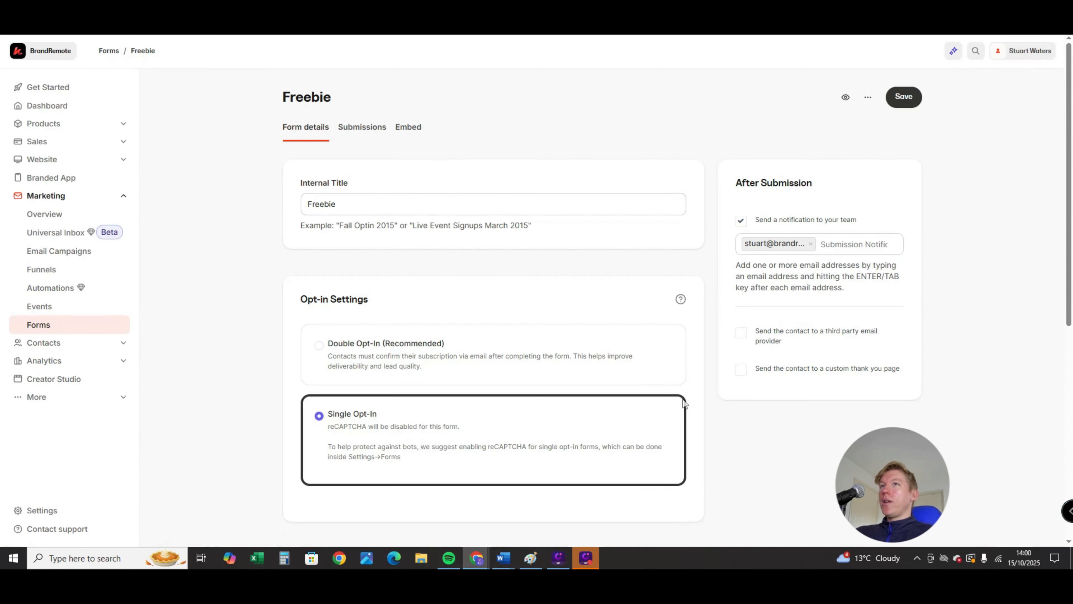
Step: Look through the Freebie form's details down to its automations, and start a new automation from there
scroll(637, 389, "down", 4)
scroll(637, 389, "up", 4)
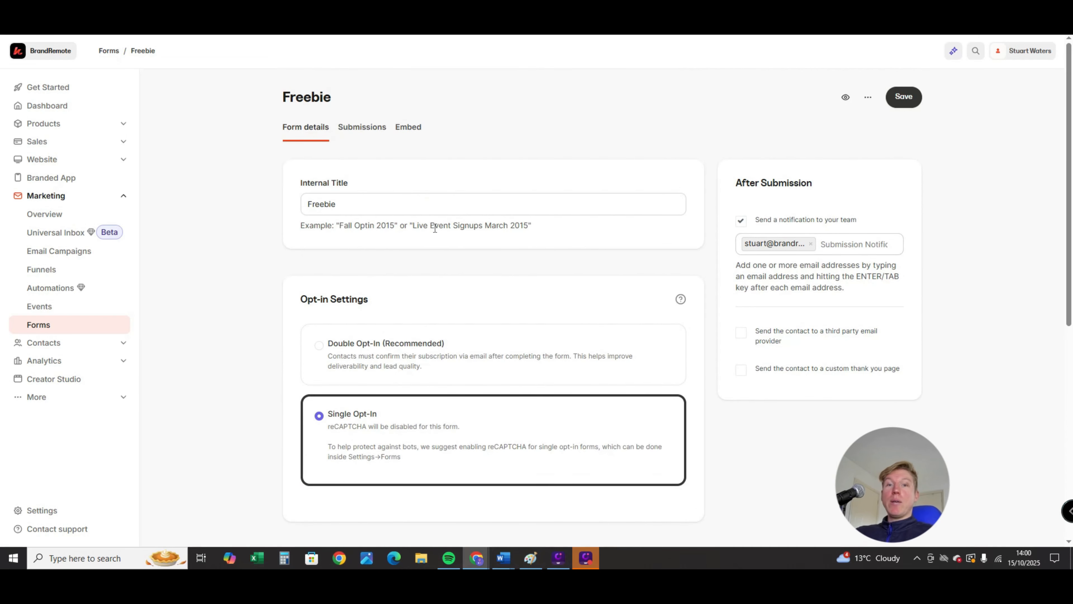
scroll(439, 230, "down", 8)
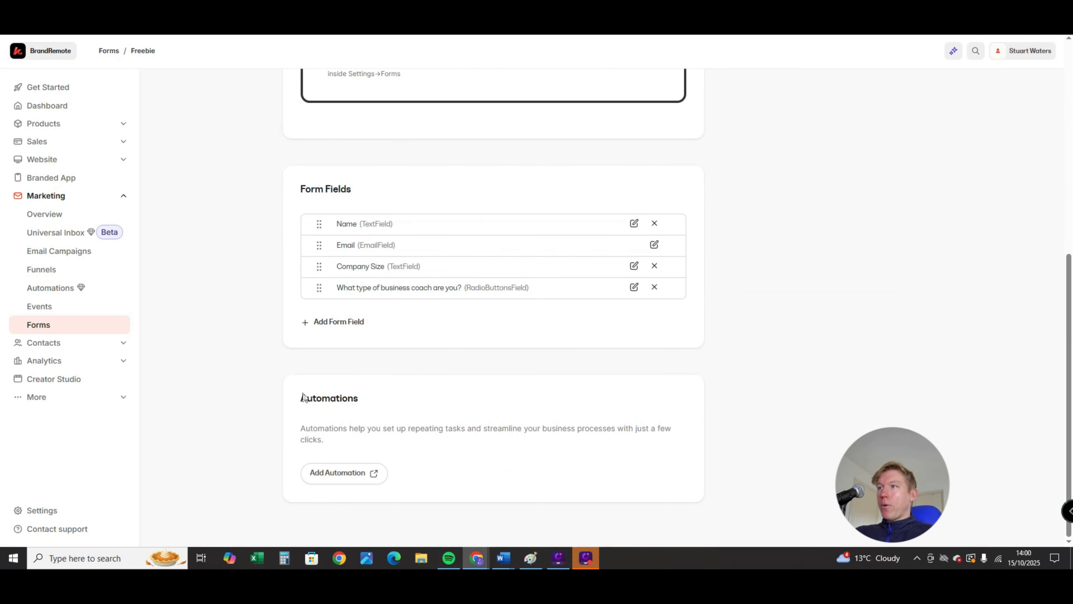
left_click_drag(303, 397, 405, 447)
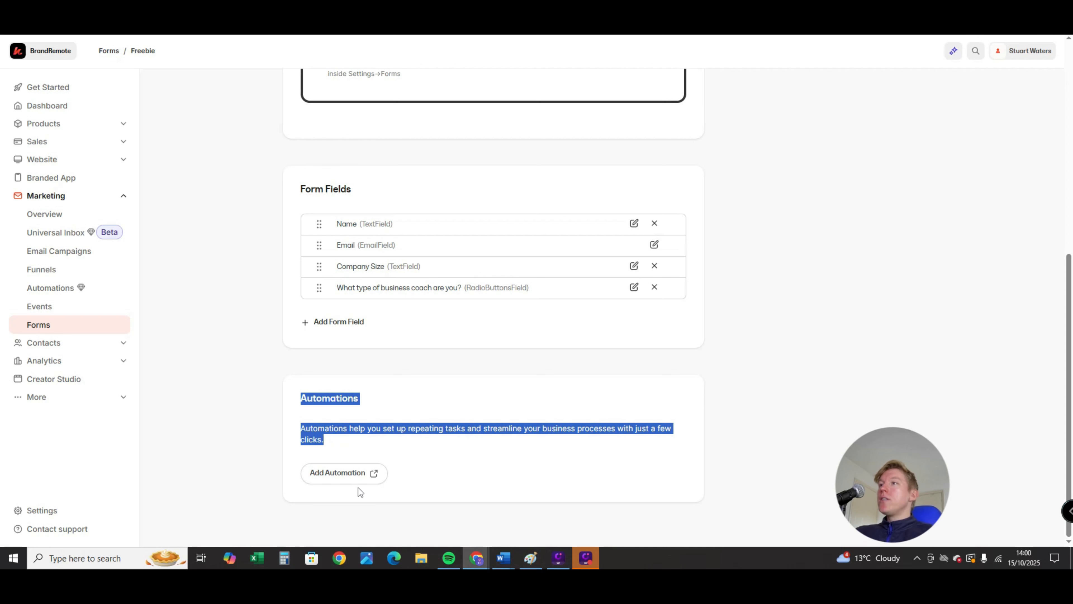
left_click(351, 475)
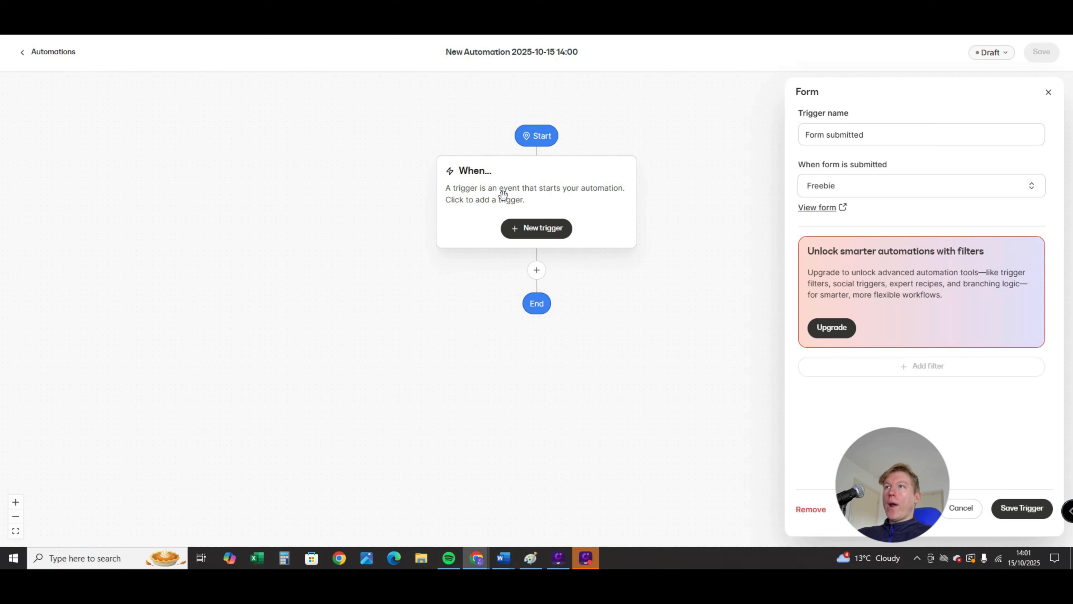
Step: Choose the Freebie form for the automation's "Form submitted" trigger and save the trigger
left_click(859, 134)
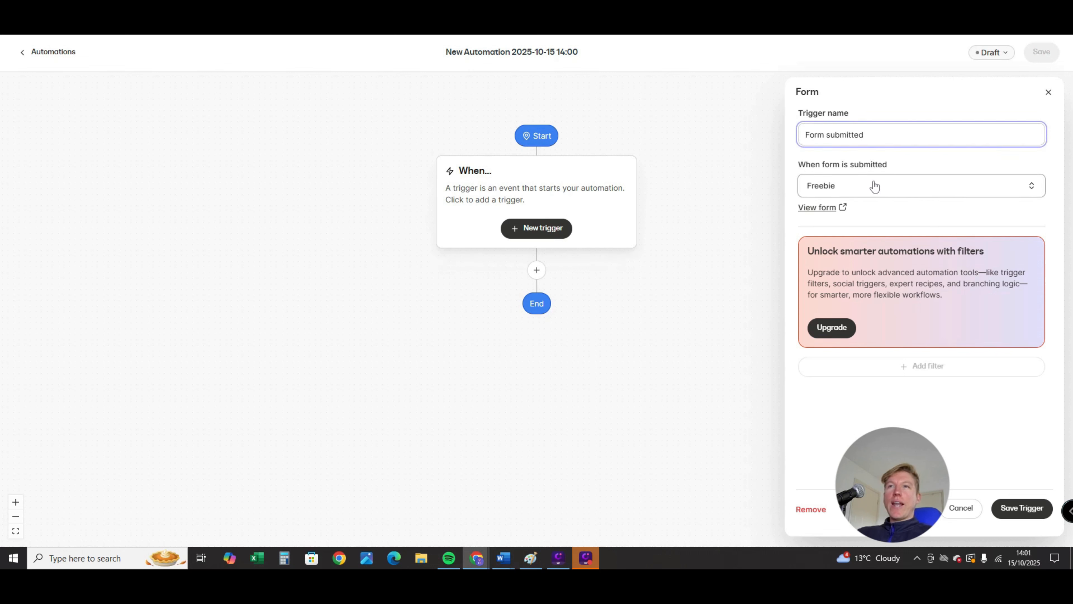
left_click(841, 186)
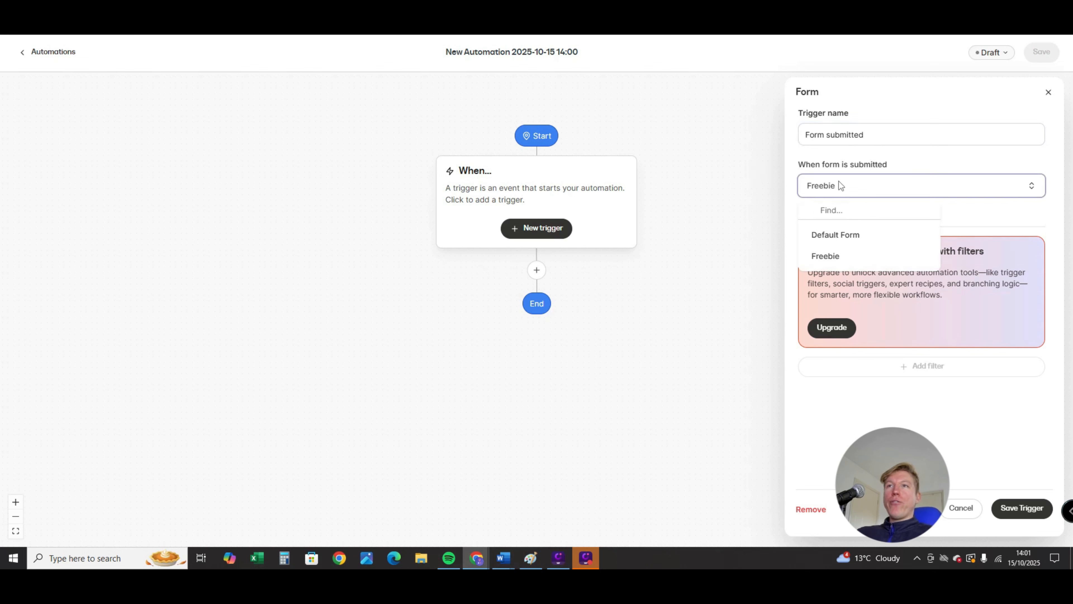
left_click(835, 256)
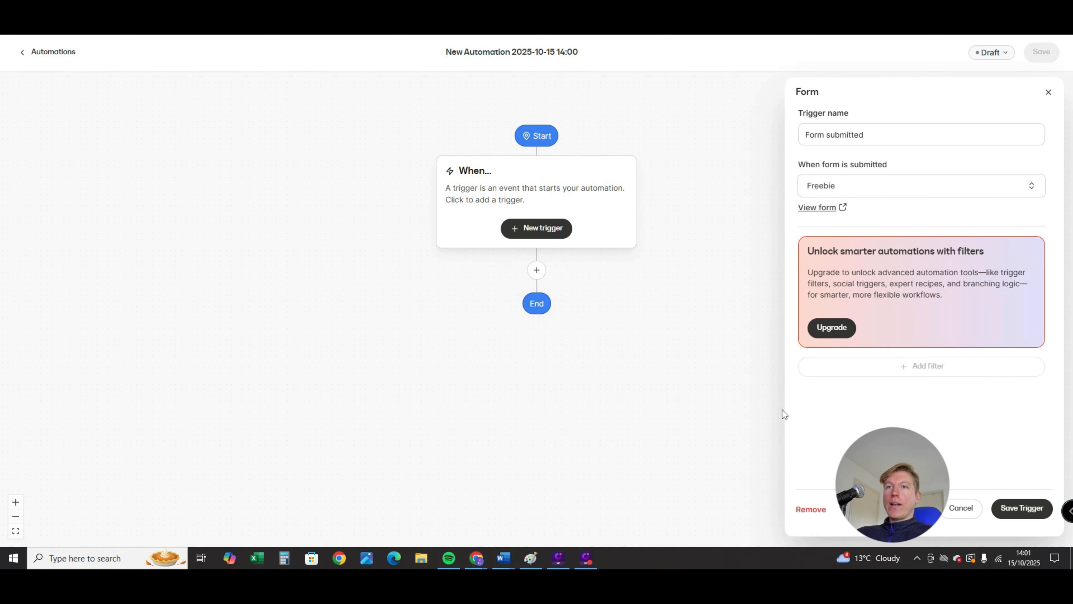
left_click(1031, 507)
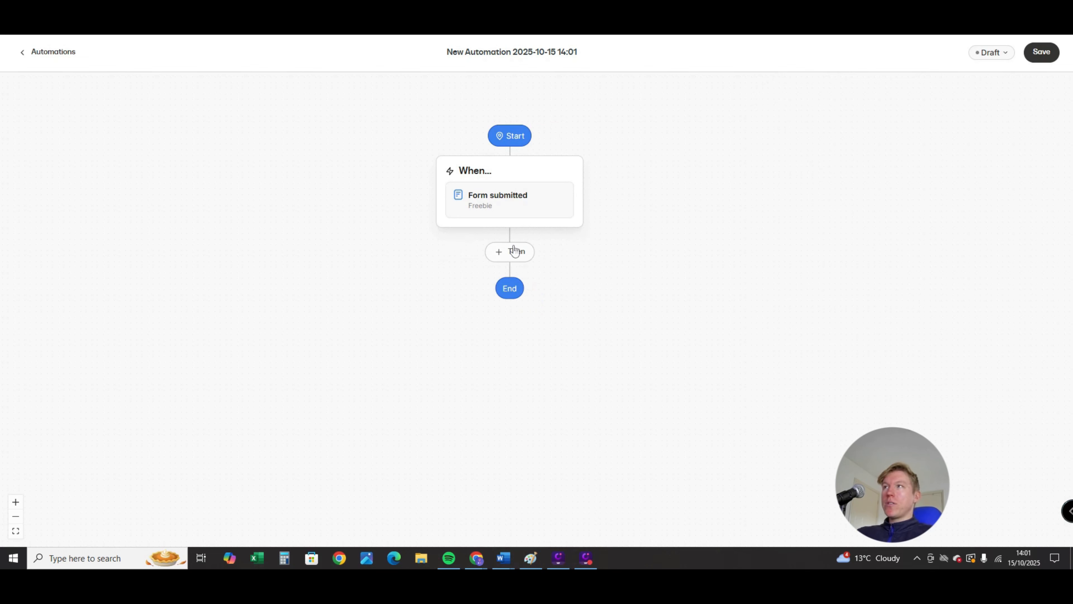
Step: Add a "Subscribe to an email sequence" action after the trigger, choose the first "Subscrib Form Automation" sequence, and save the action
left_click(500, 260)
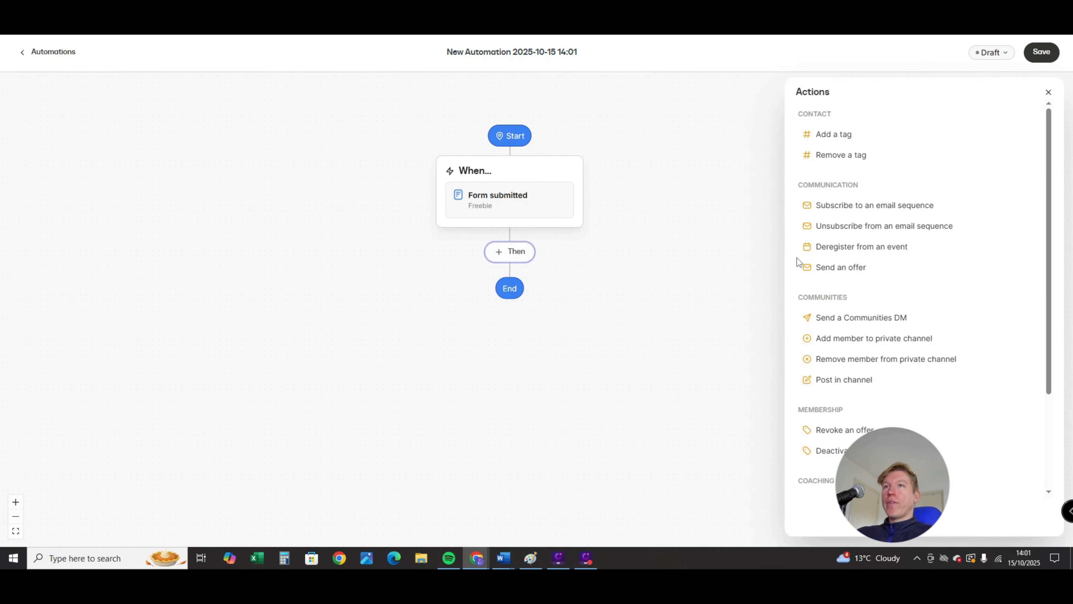
scroll(925, 248, "down", 3)
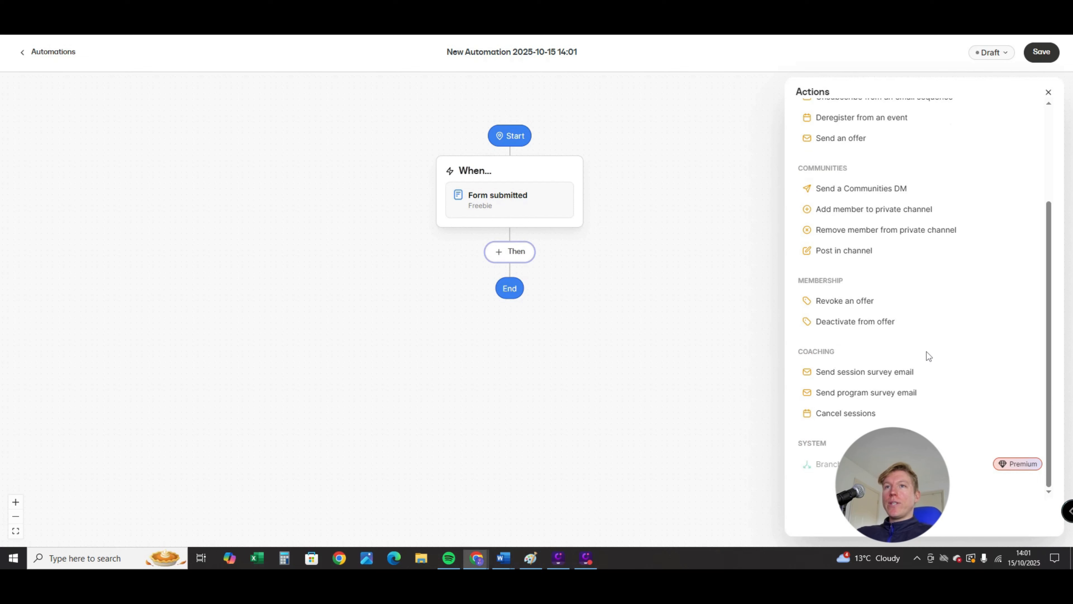
scroll(885, 385, "up", 1)
scroll(883, 359, "up", 2)
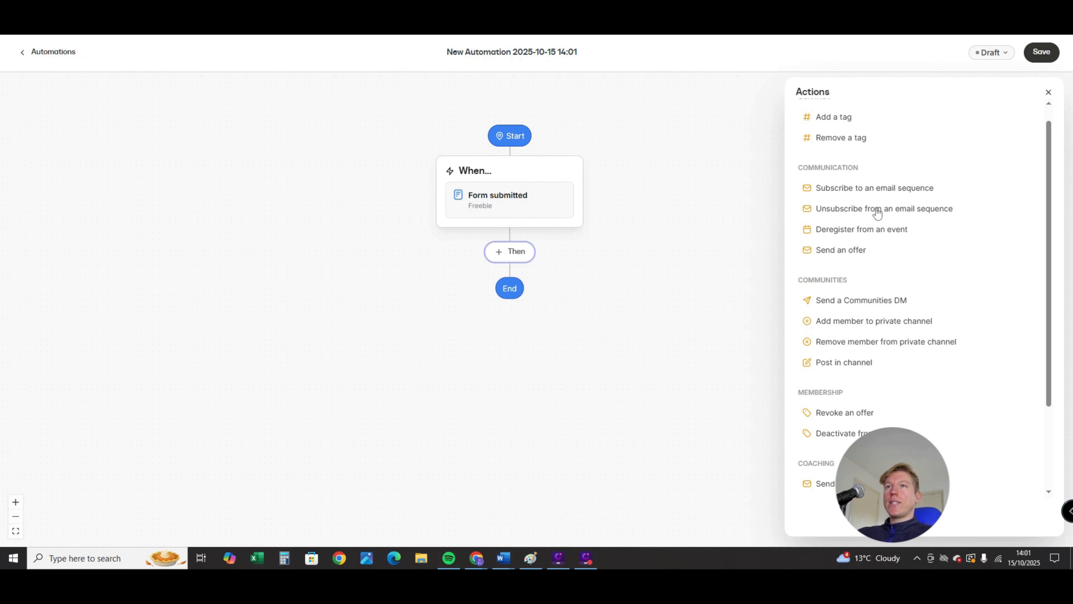
left_click(877, 196)
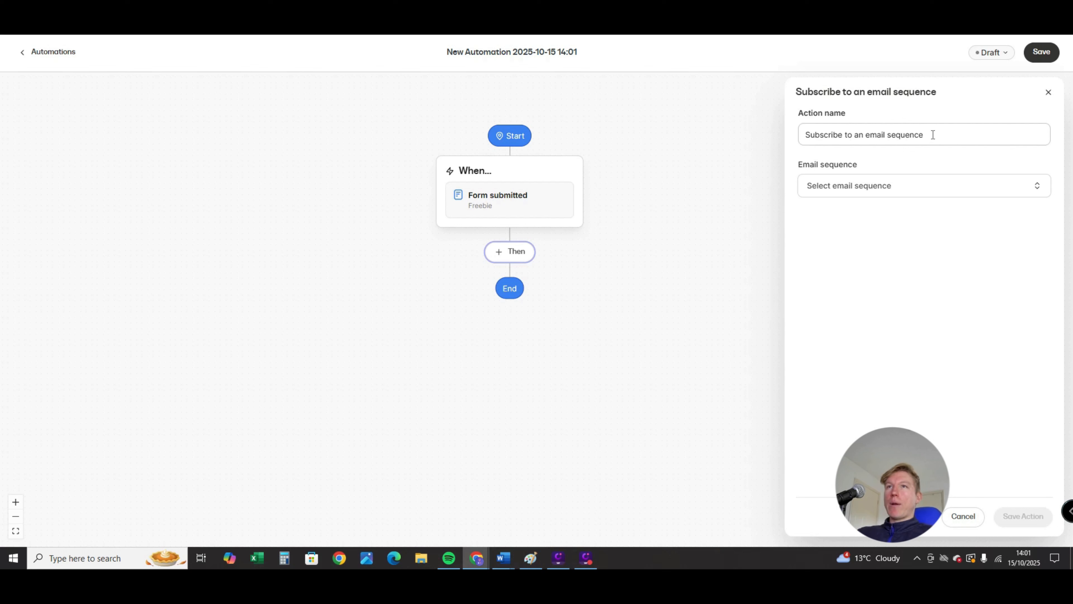
left_click(910, 191)
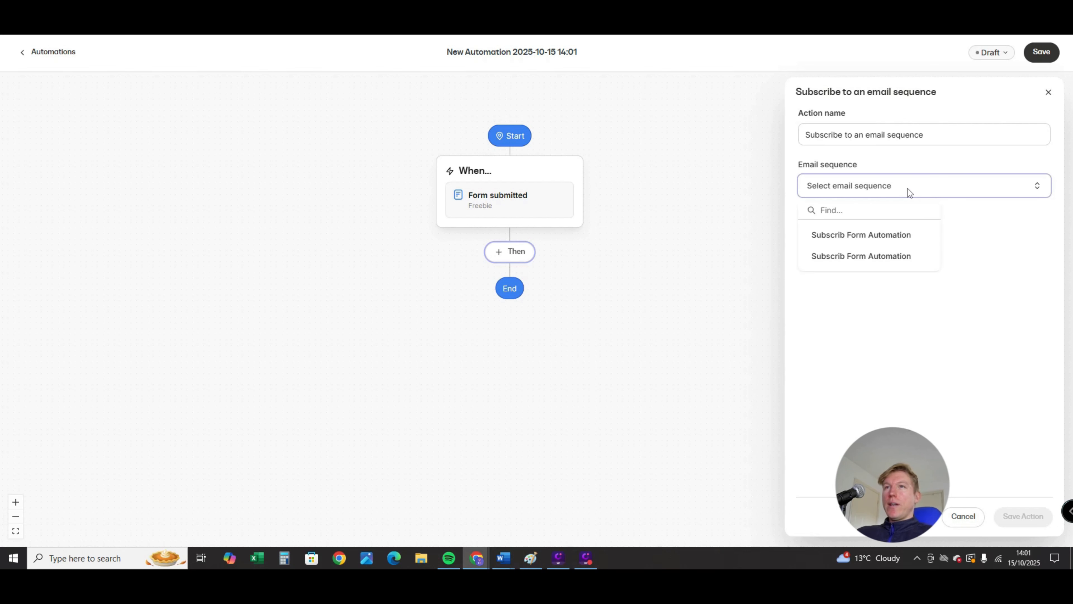
left_click(867, 240)
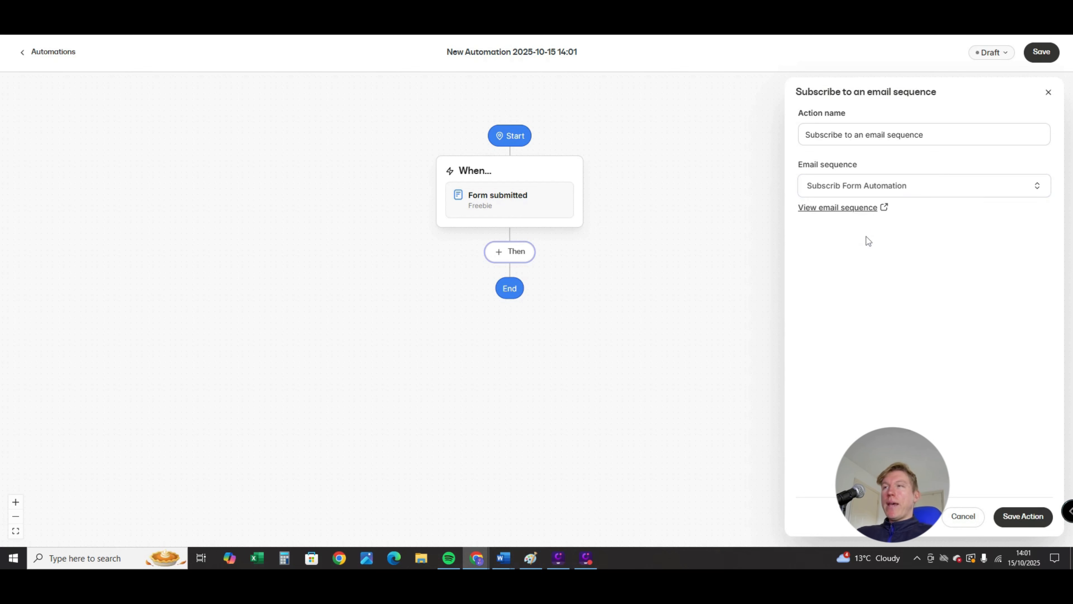
left_click(1014, 523)
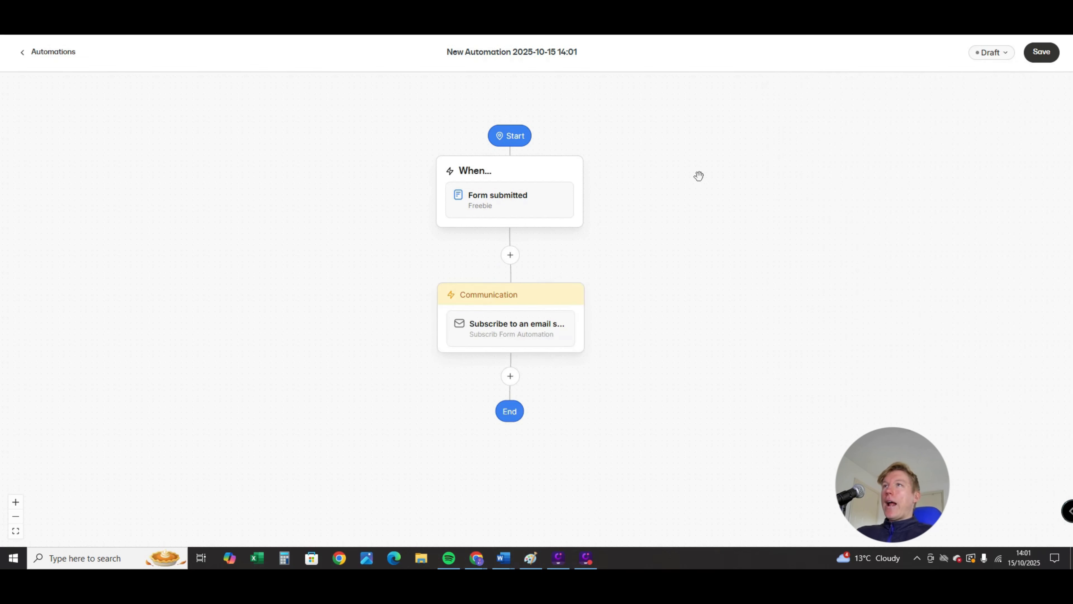
Step: Rename the new automation "Subsribe Form Automation"
left_click(543, 54)
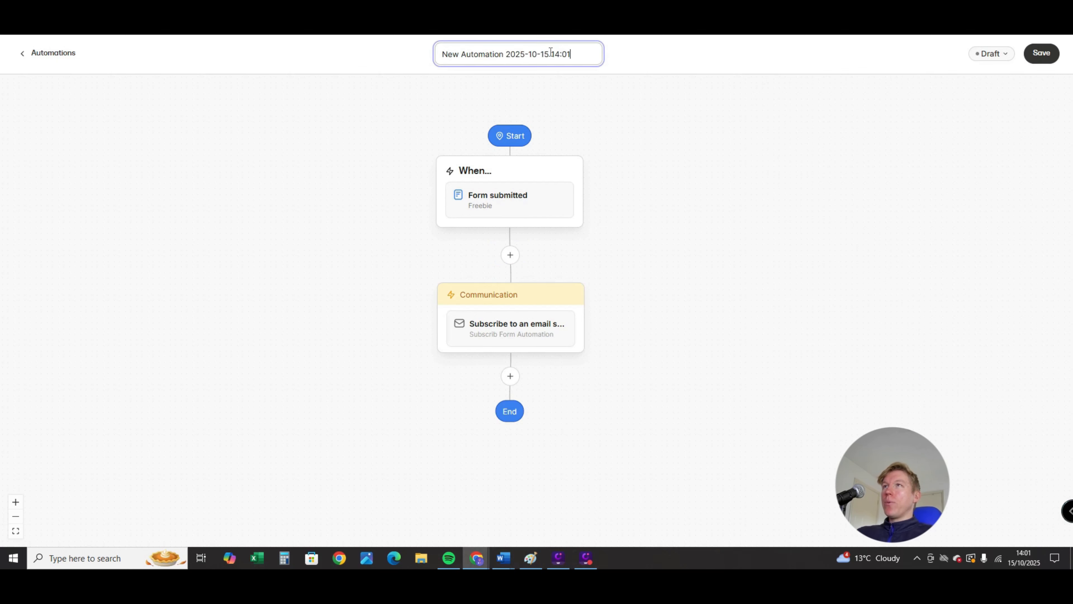
triple_click(550, 54)
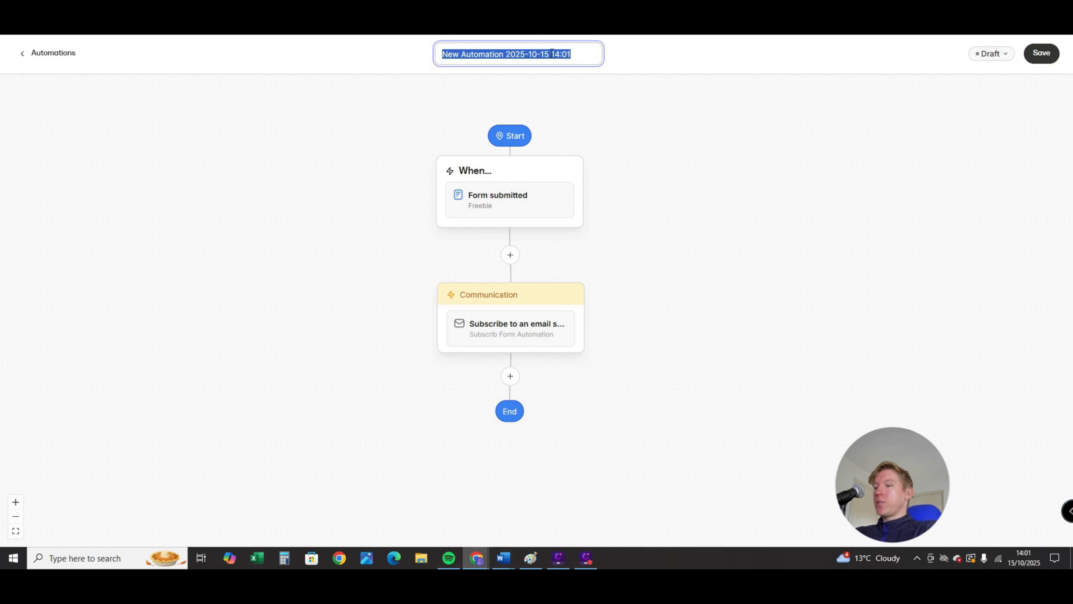
type("Subsf")
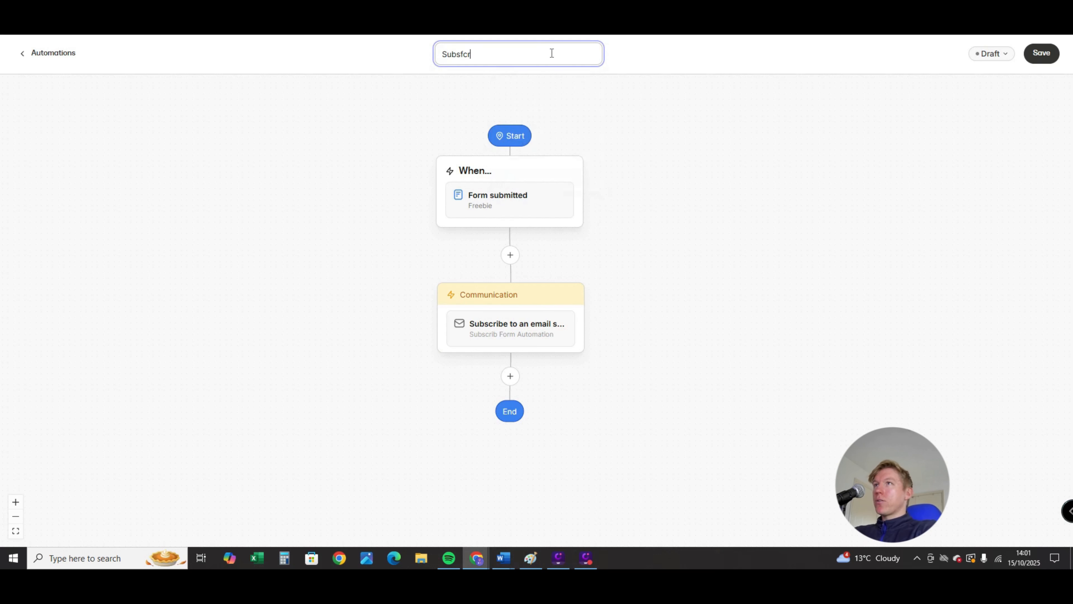
key("BackSpace")
type("ribe Fo")
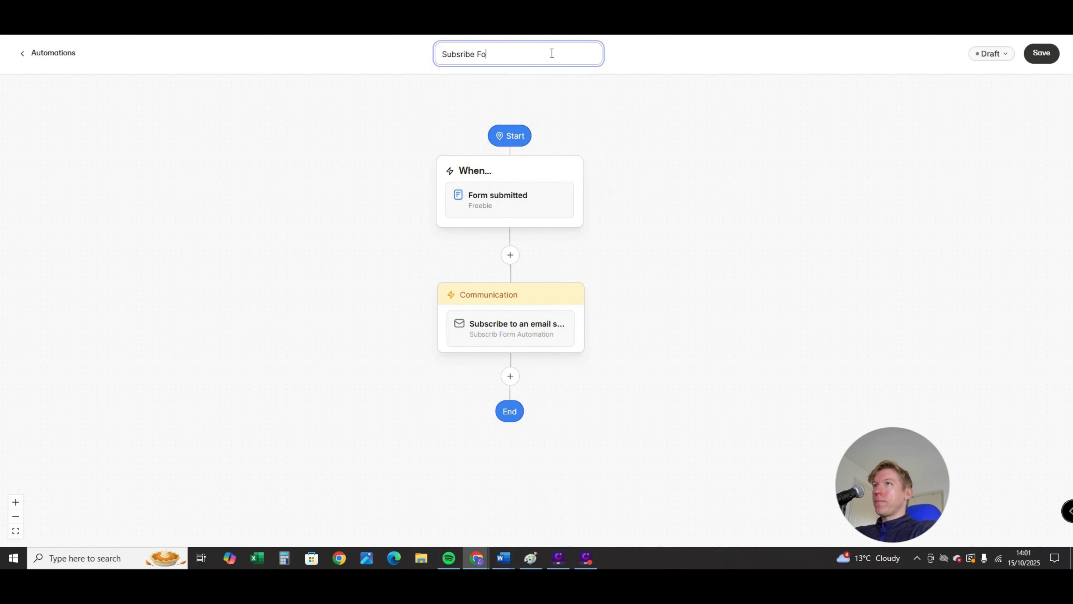
type("rm Automation")
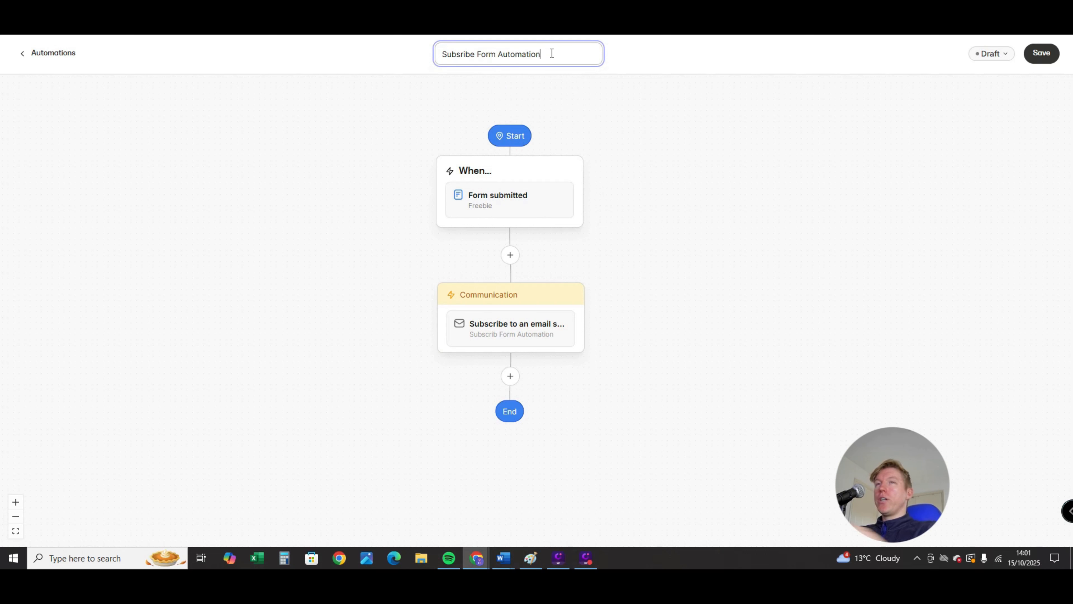
left_click(977, 100)
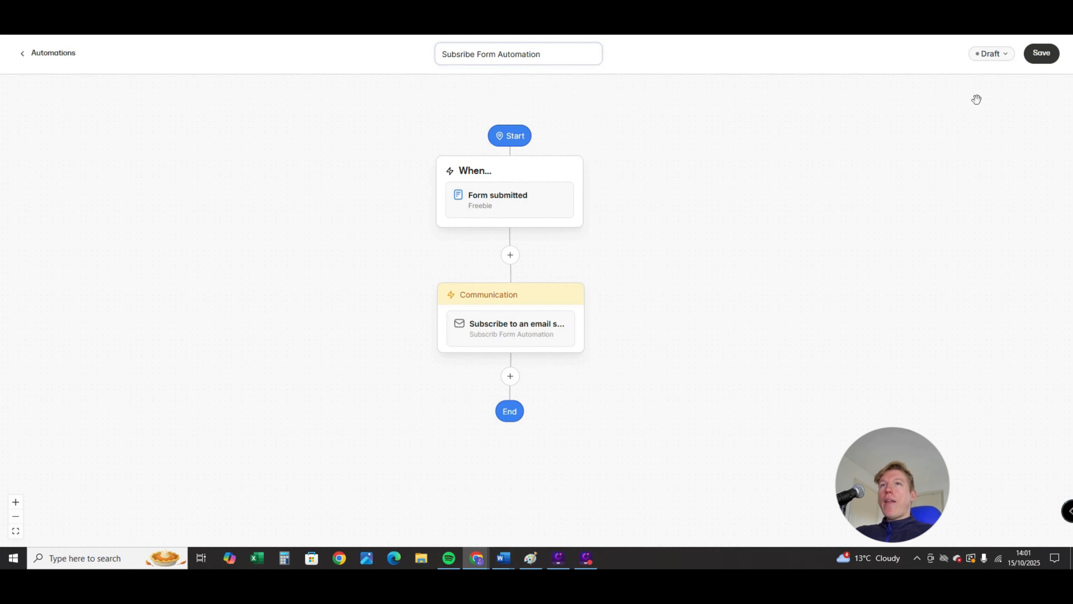
Step: Set the automation's status to Published, save it, and return to the list of automations
left_click(1000, 56)
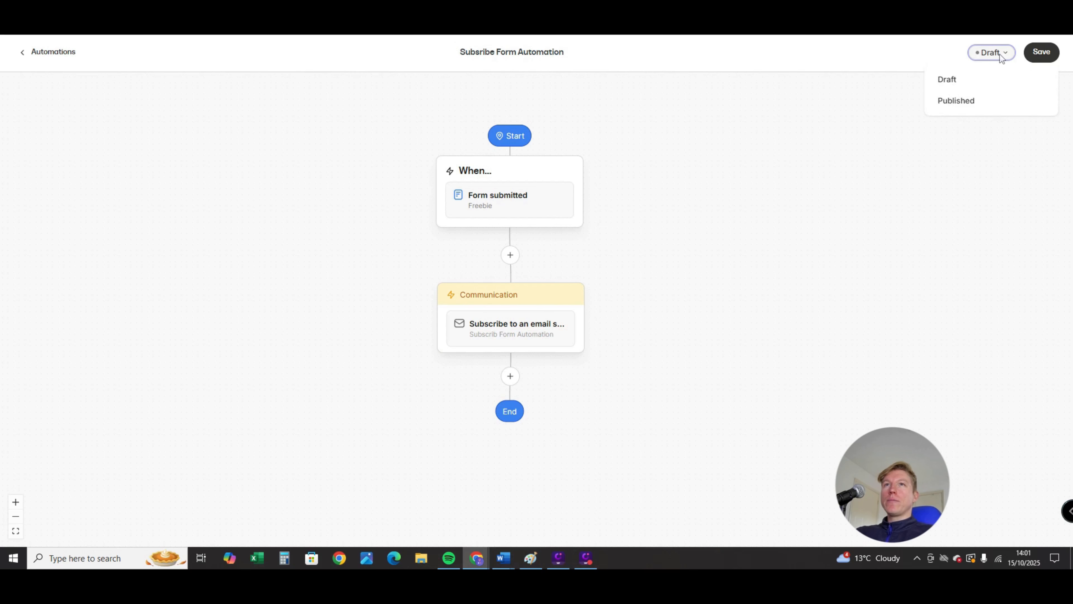
left_click(961, 102)
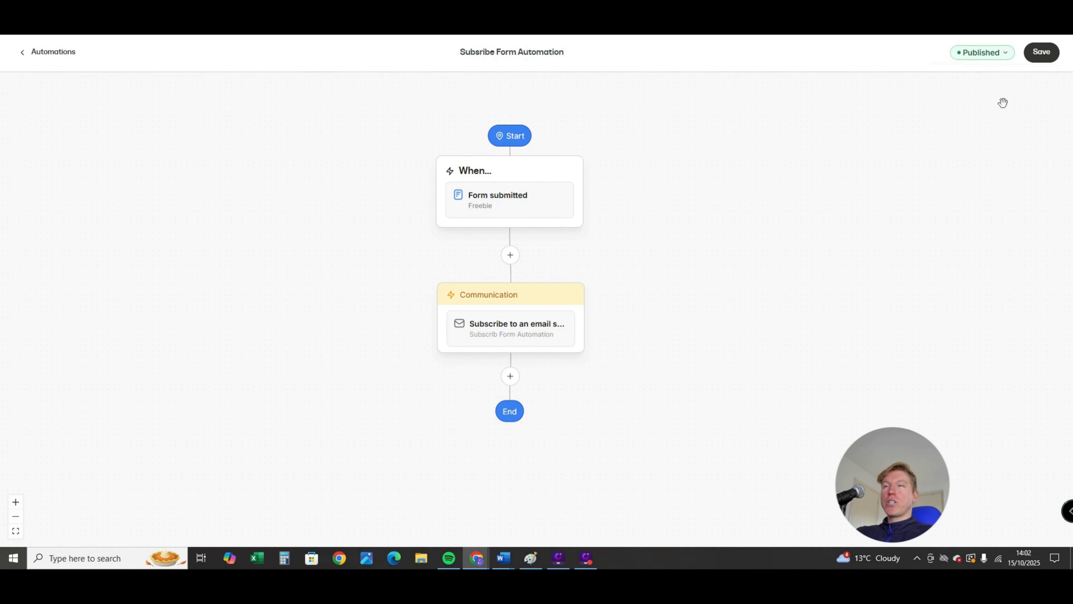
left_click(1042, 59)
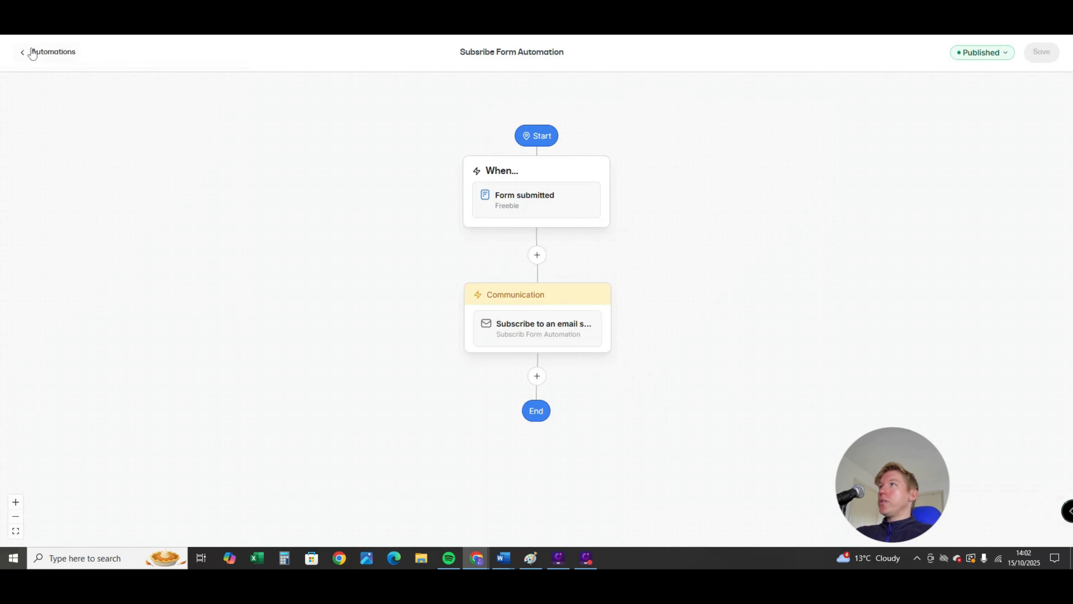
left_click(18, 51)
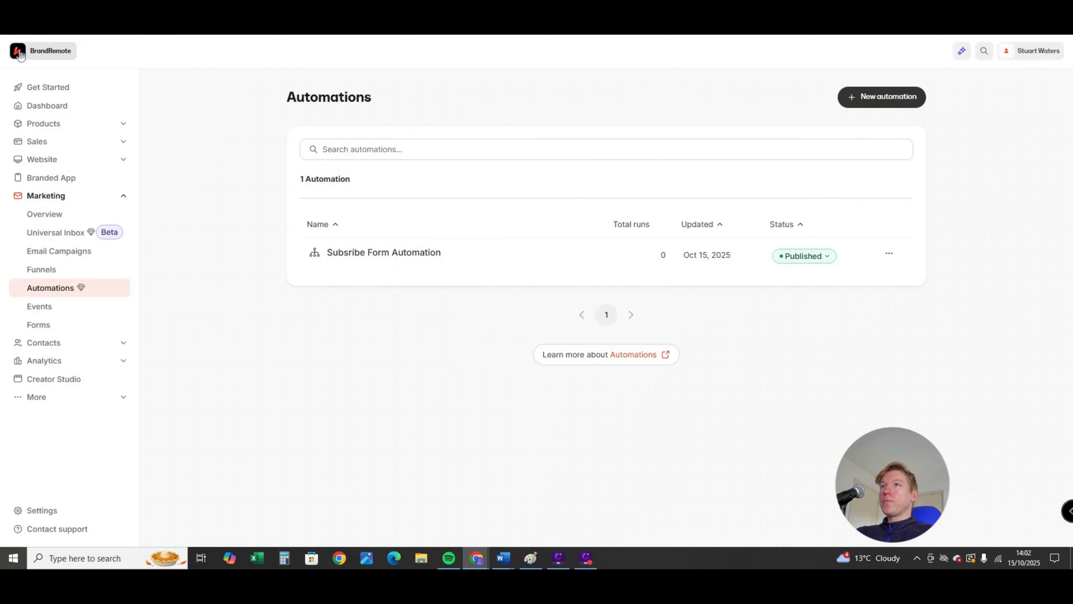